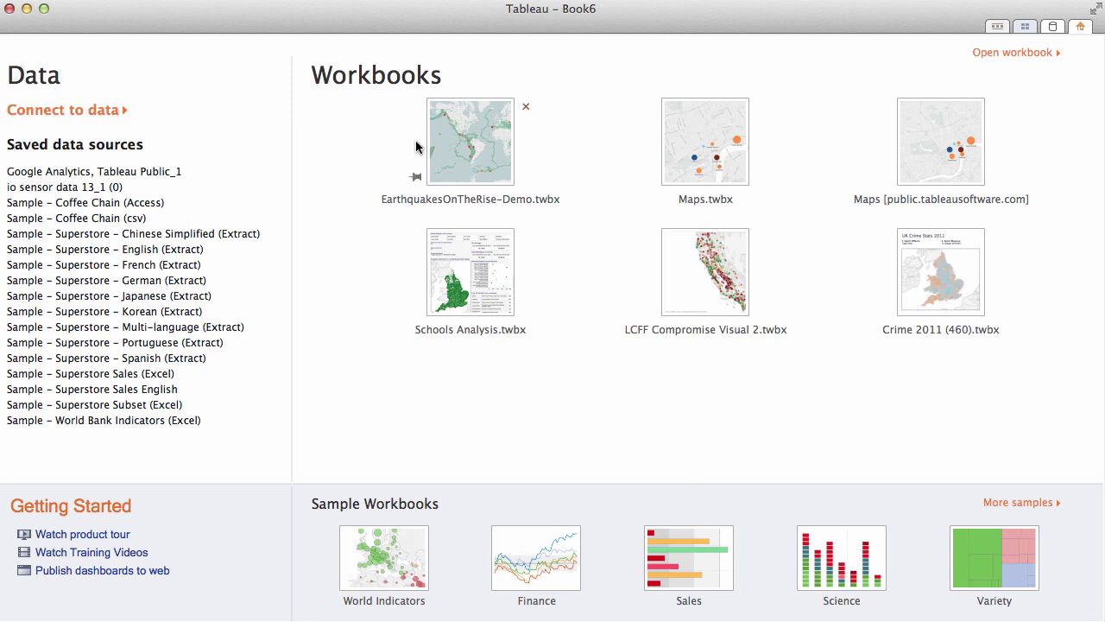
# Open the Rail-data.xlsx workbook as a Microsoft Excel data source
pyautogui.click(89, 112)
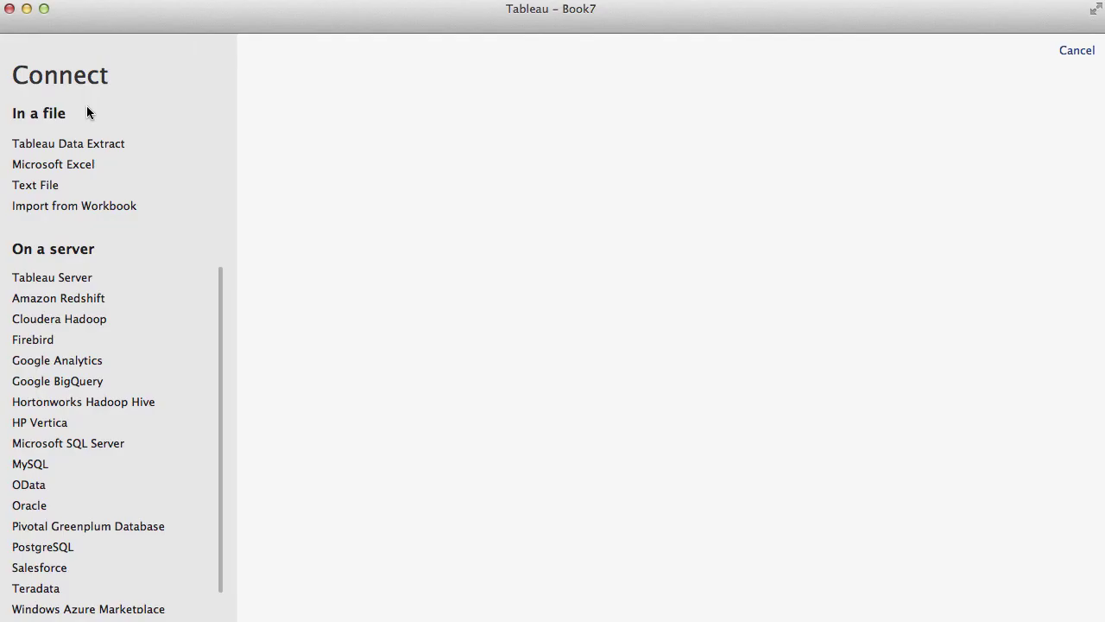
pyautogui.click(52, 165)
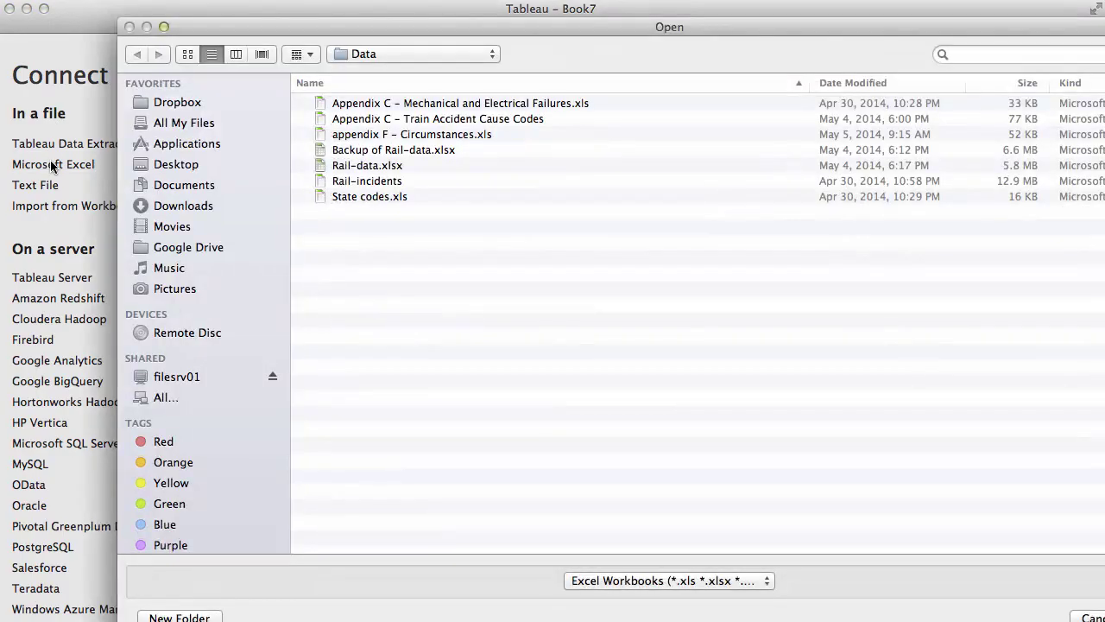
pyautogui.doubleClick(385, 165)
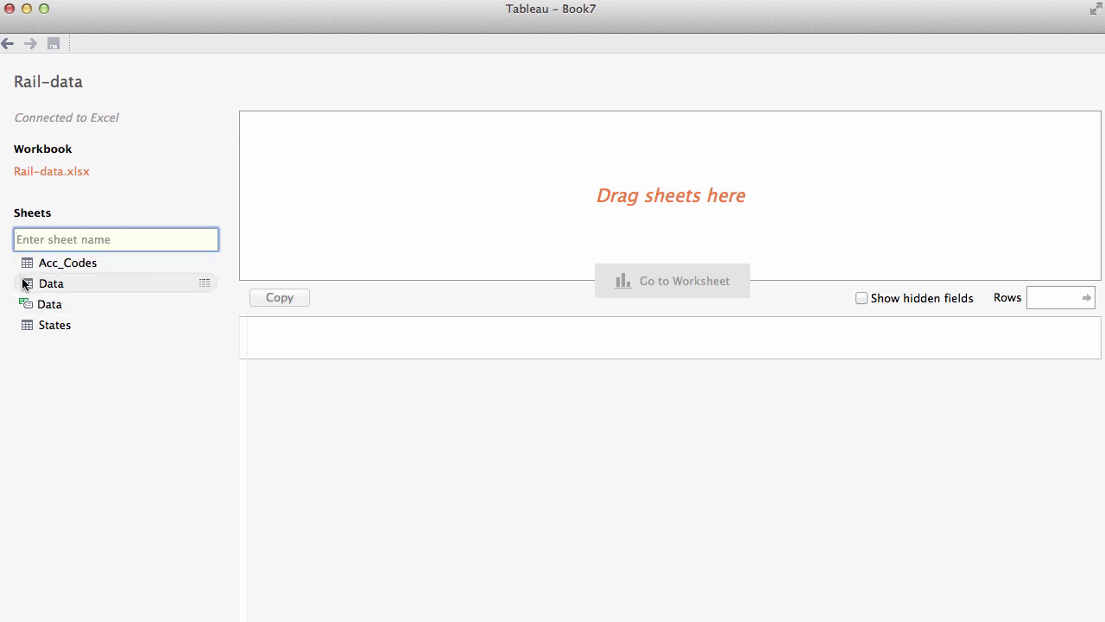
# Make the Data sheet the main table and scroll through its 8,017-row preview
pyautogui.moveTo(35, 290); pyautogui.dragTo(344, 179)
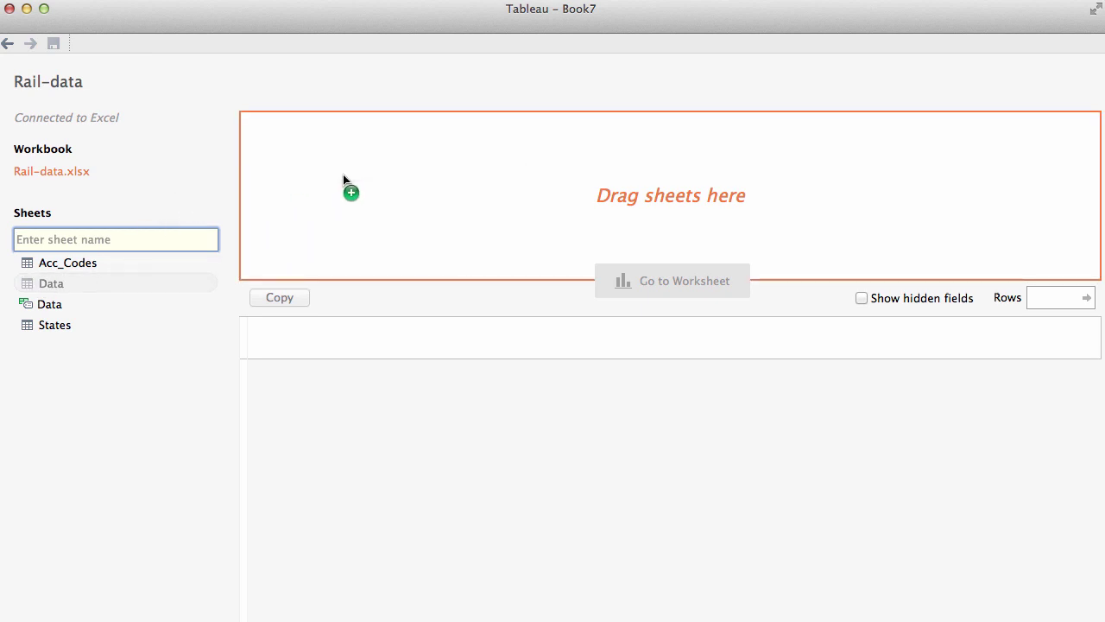
pyautogui.moveTo(344, 179); pyautogui.dragTo(344, 179)
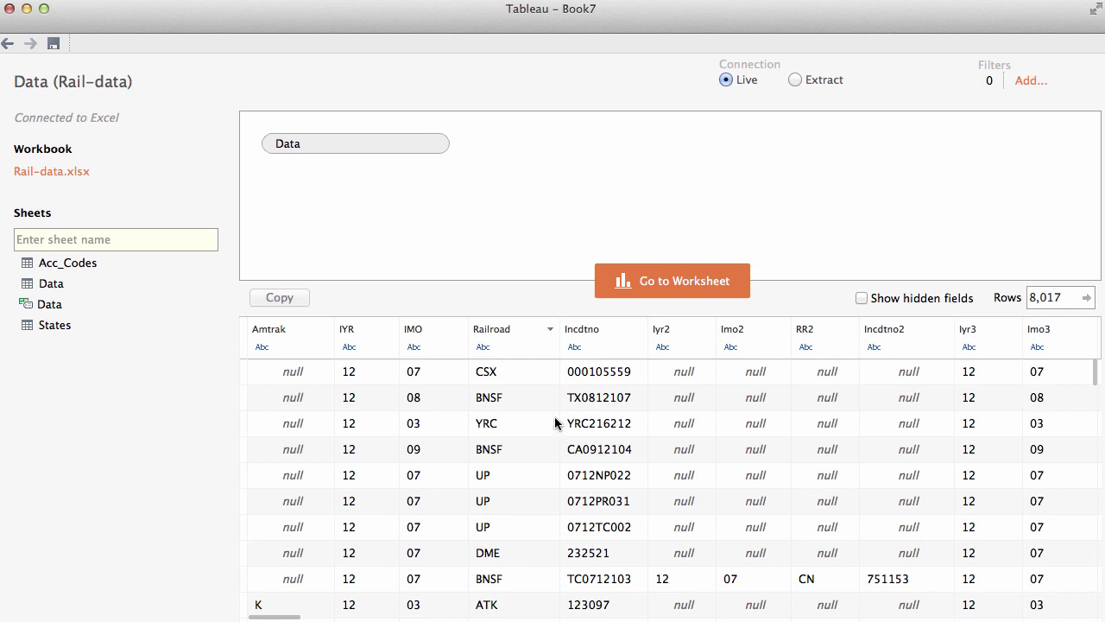
pyautogui.scroll(-10, 555, 459)
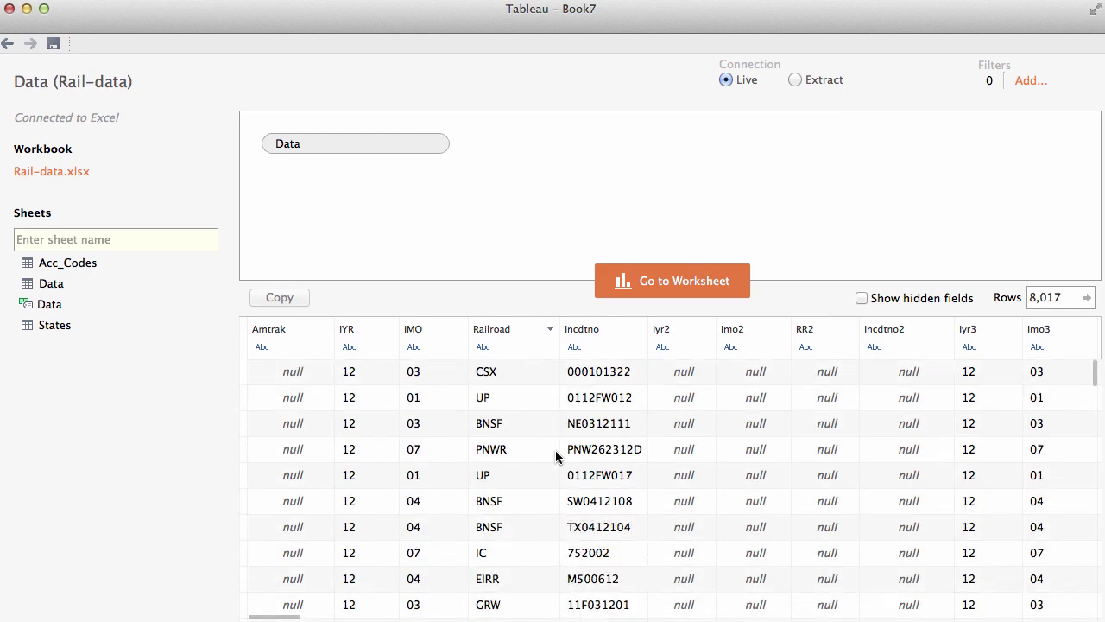
pyautogui.scroll(-3, 556, 450)
pyautogui.hscroll(2, 555, 449)
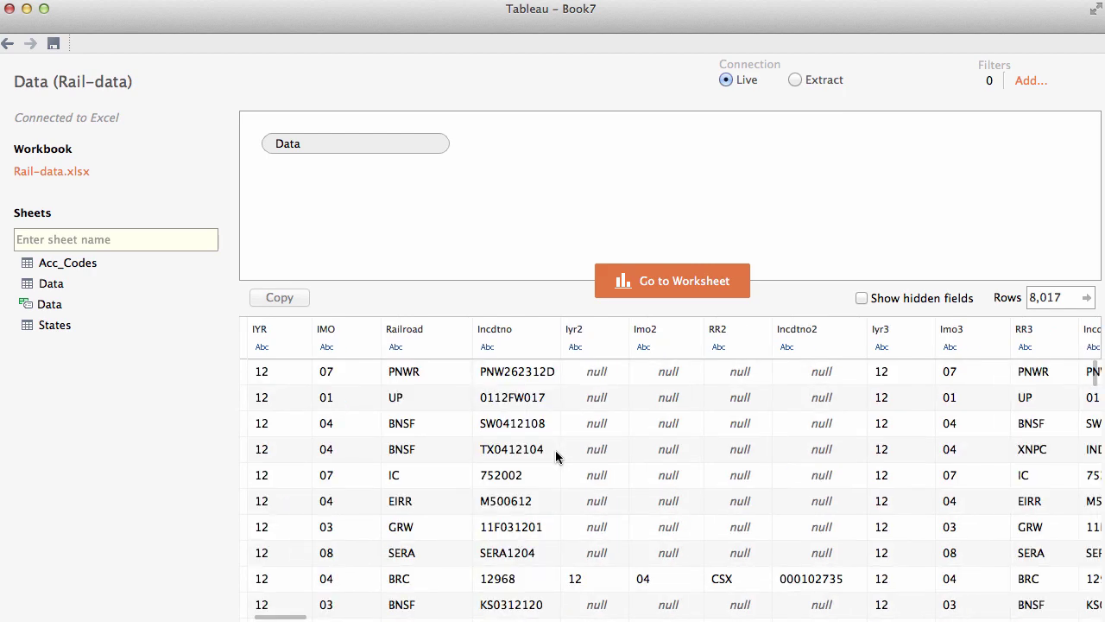
pyautogui.hscroll(10, 556, 450)
pyautogui.scroll(5, 555, 450)
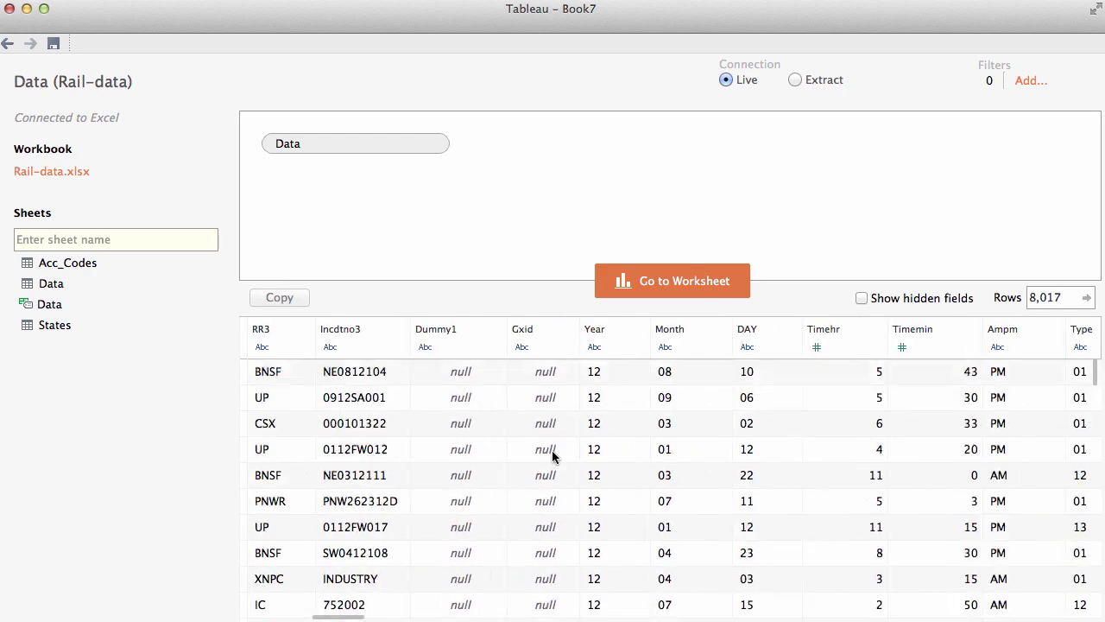
pyautogui.hscroll(5, 553, 453)
pyautogui.scroll(2, 553, 453)
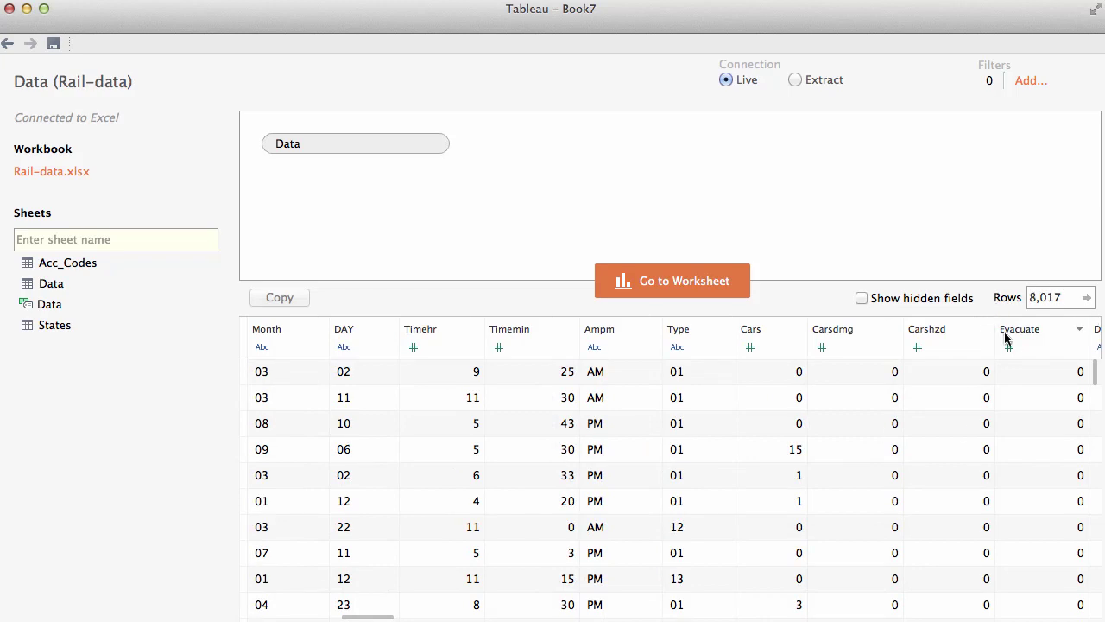
pyautogui.hscroll(15, 1011, 435)
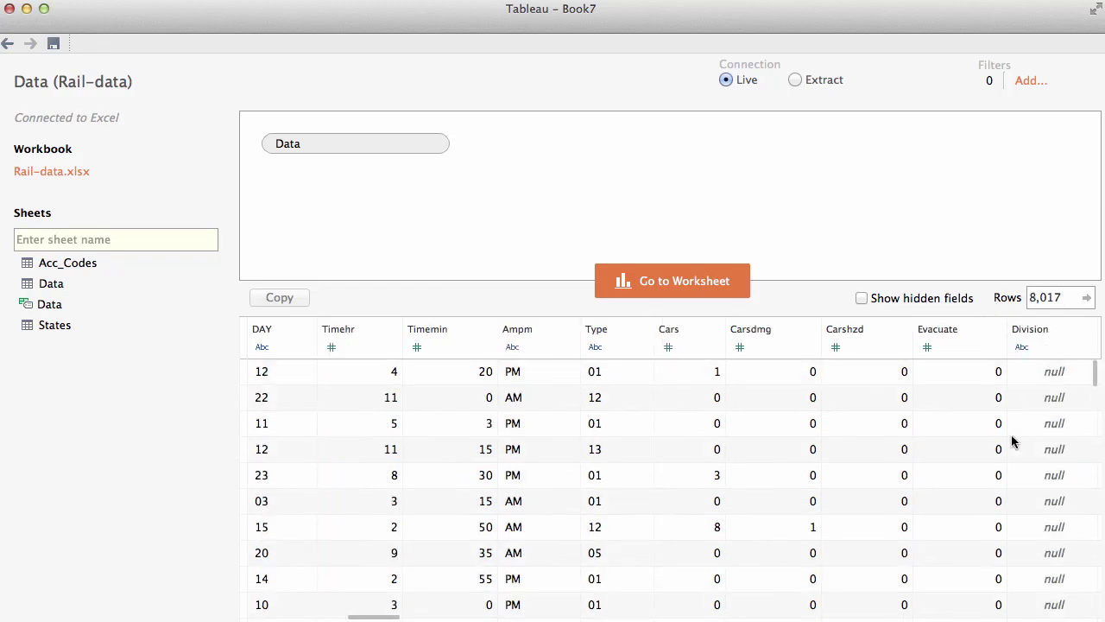
pyautogui.hscroll(1, 1009, 440)
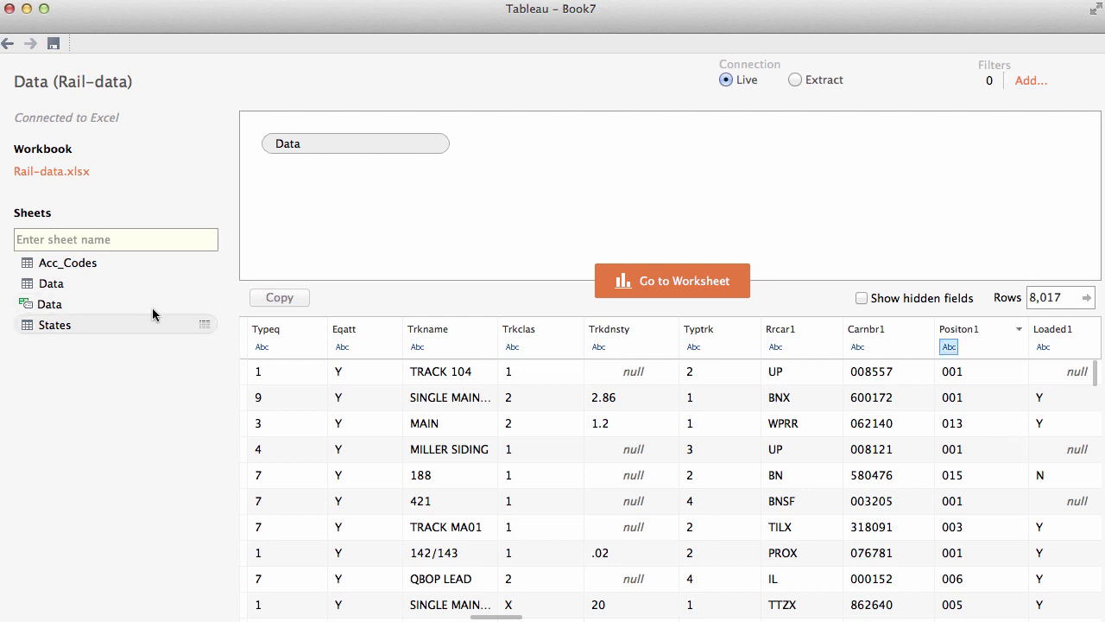
# Add the States sheet to the canvas and set its join type to left join
pyautogui.moveTo(57, 327); pyautogui.dragTo(515, 150)
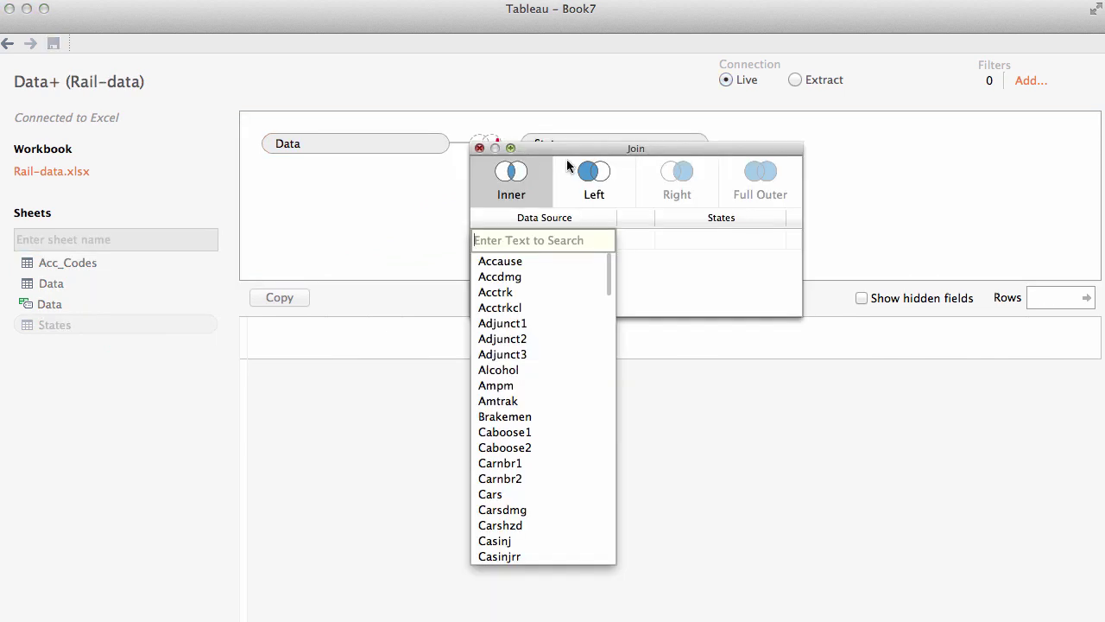
pyautogui.click(591, 177)
pyautogui.click(591, 179)
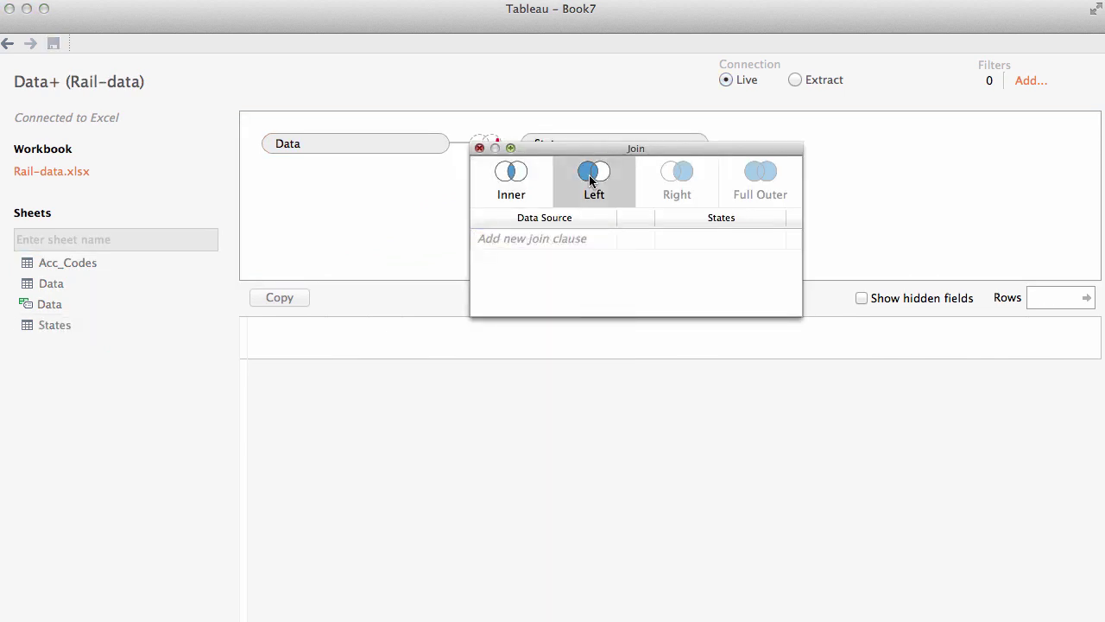
pyautogui.scroll(-20, 558, 461)
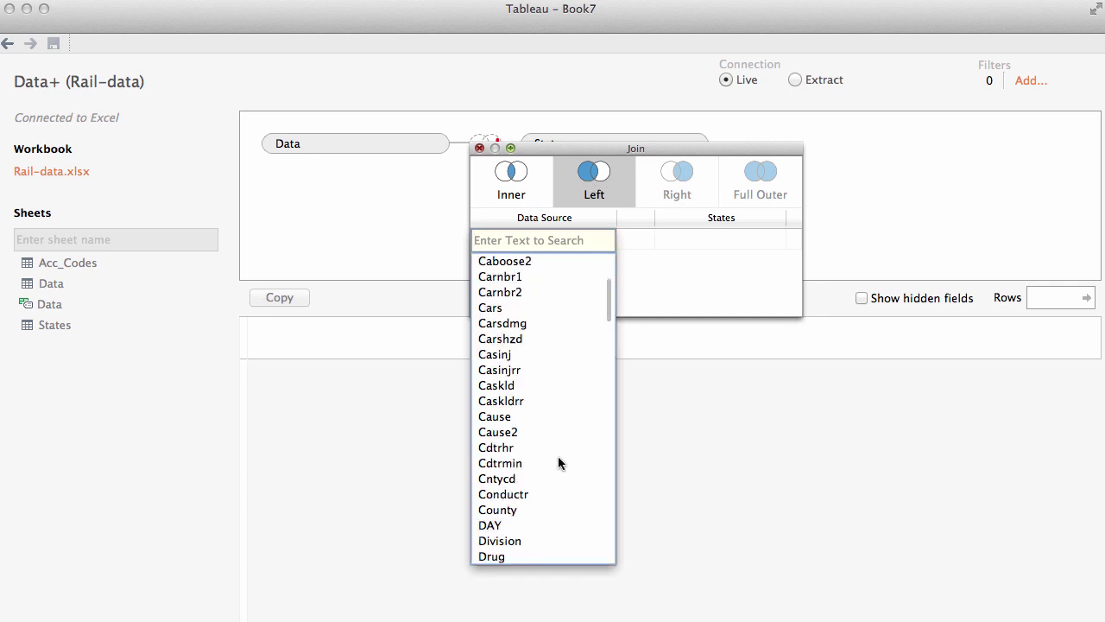
pyautogui.scroll(3, 558, 462)
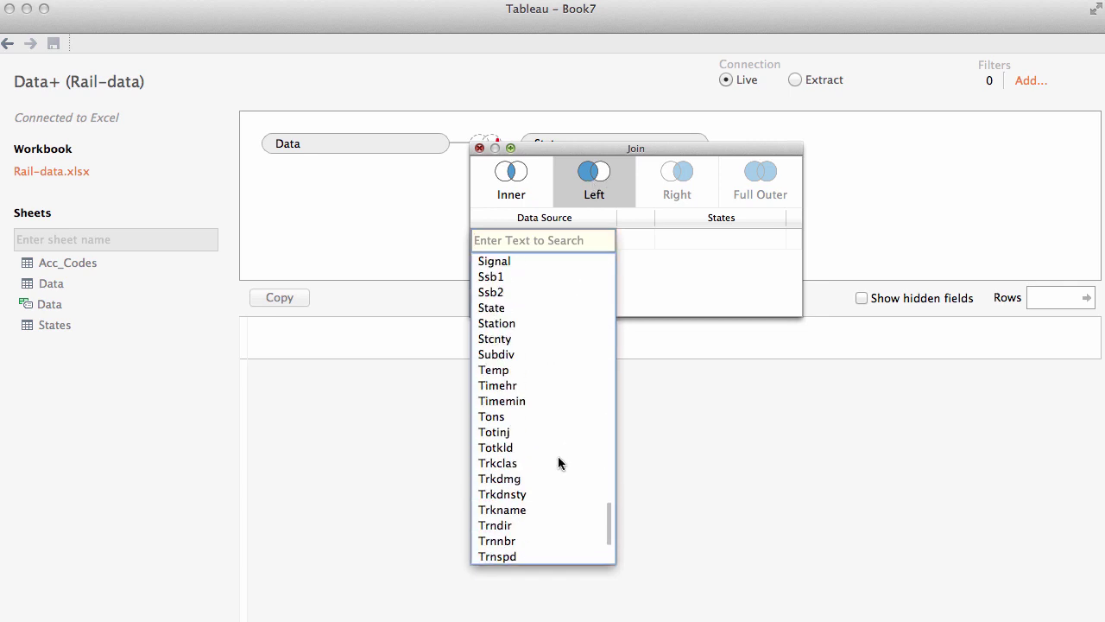
# Set the join clause to State = Numeric Code, keep it a left join, and close the dialog
pyautogui.click(518, 309)
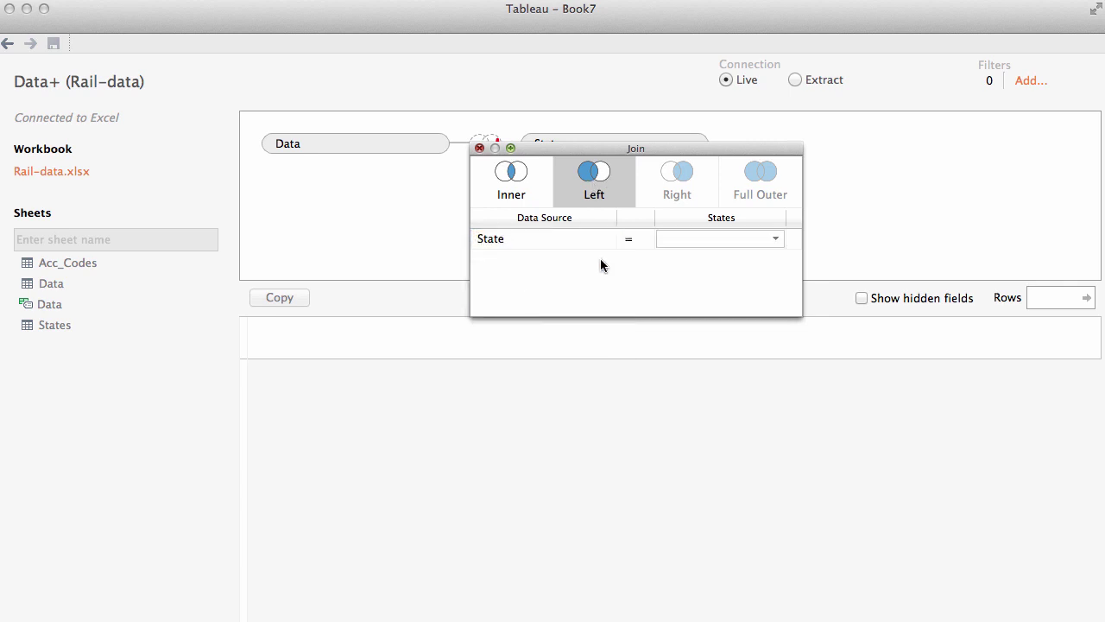
pyautogui.click(699, 239)
pyautogui.click(693, 289)
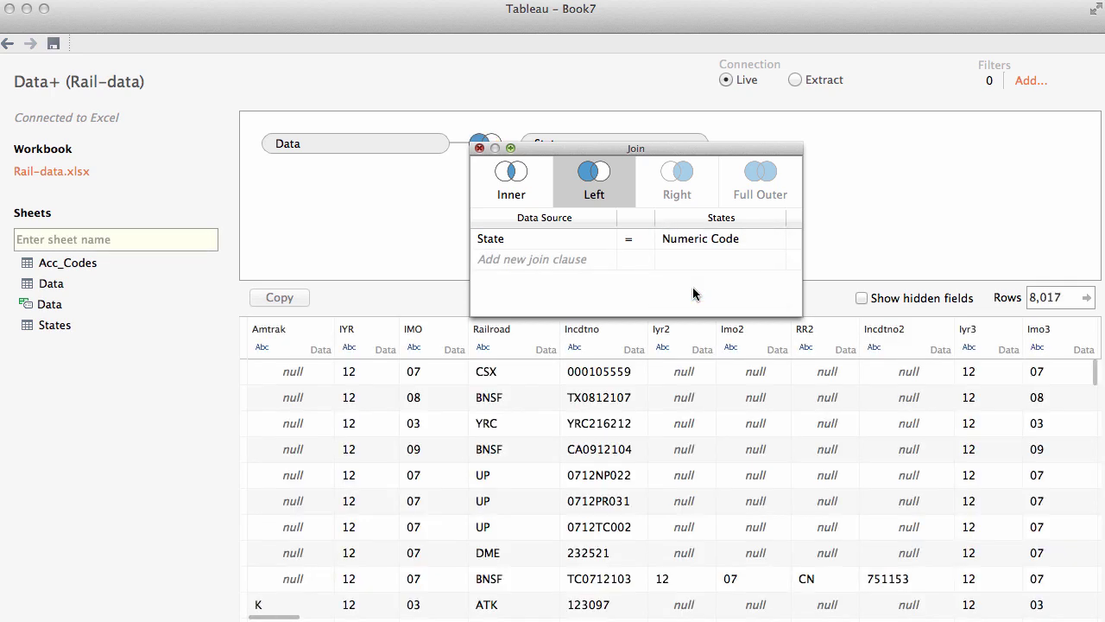
pyautogui.hscroll(15, 846, 400)
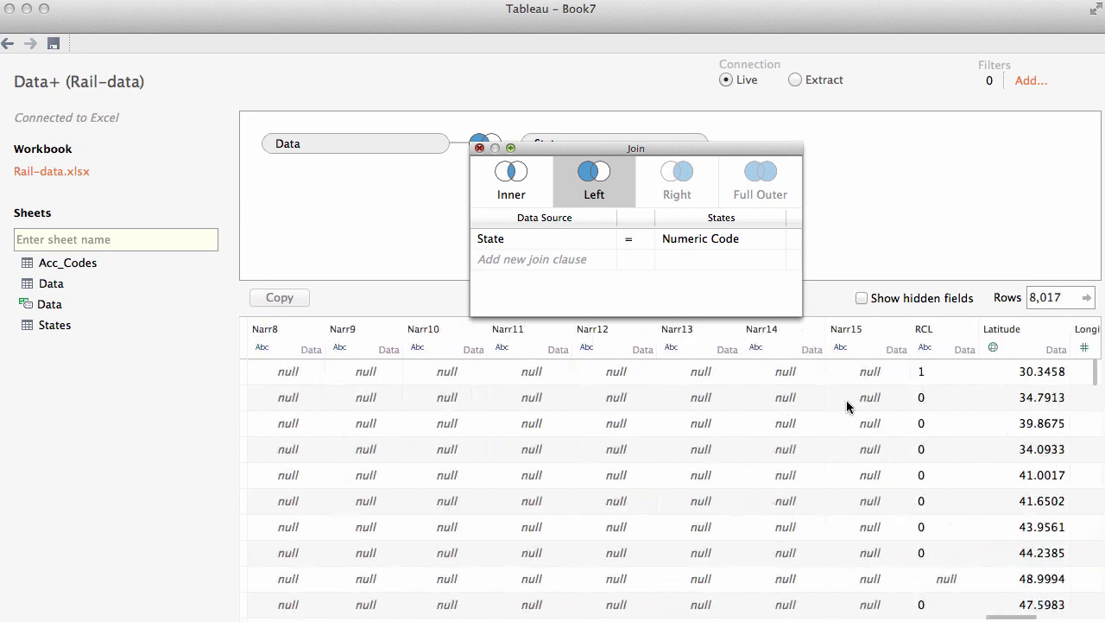
pyautogui.hscroll(15, 847, 406)
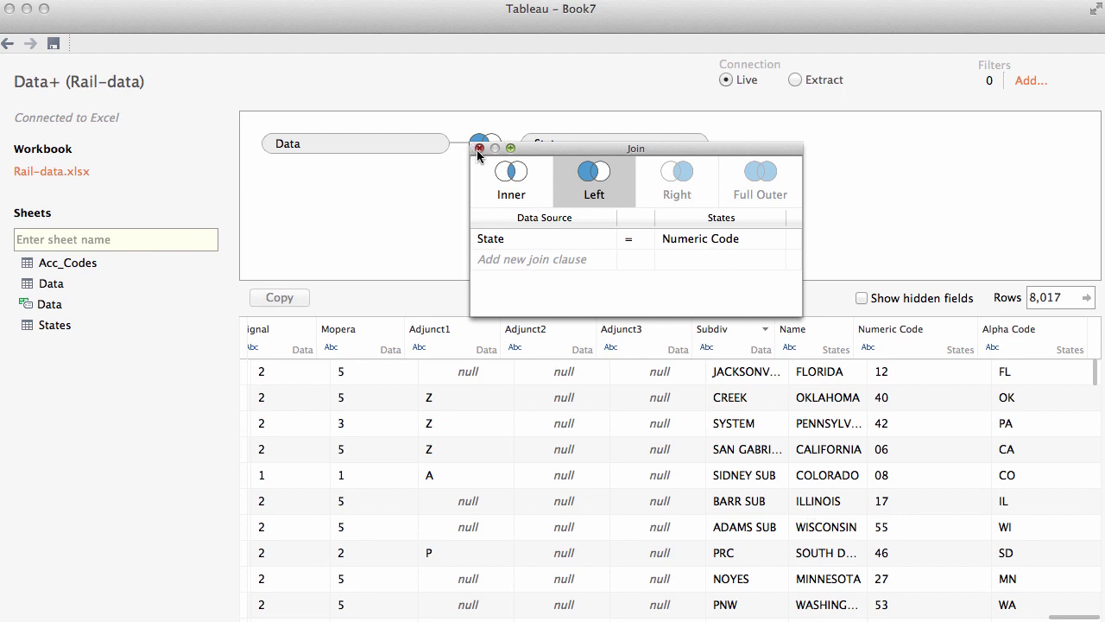
pyautogui.click(587, 201)
pyautogui.click(481, 148)
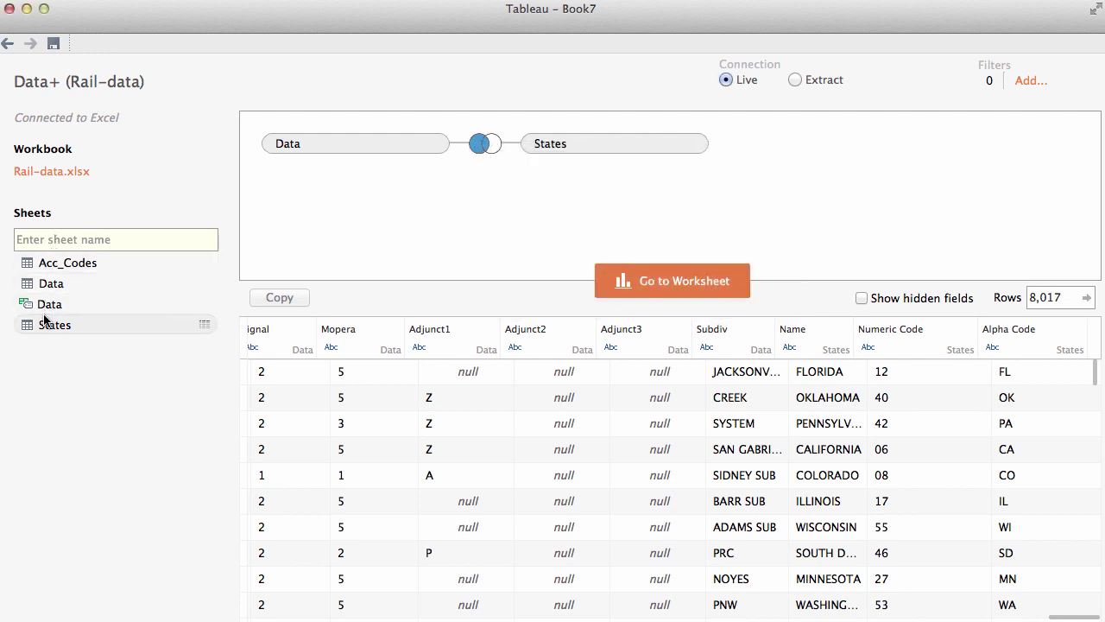
# Add the Acc_Codes sheet to the canvas as a left join
pyautogui.moveTo(44, 263); pyautogui.dragTo(554, 200)
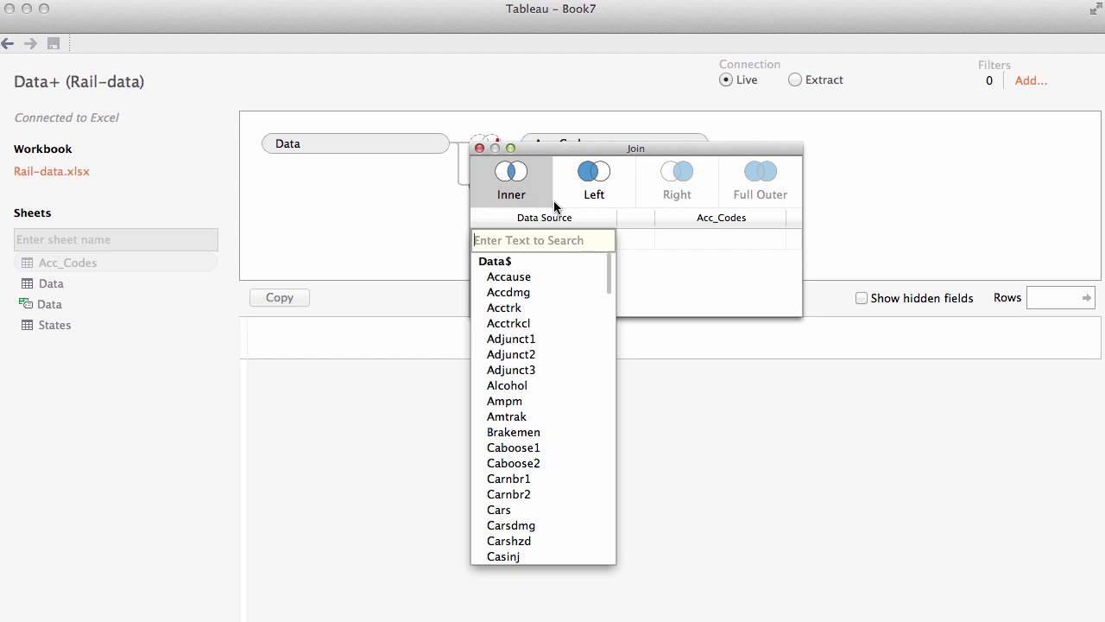
pyautogui.click(592, 182)
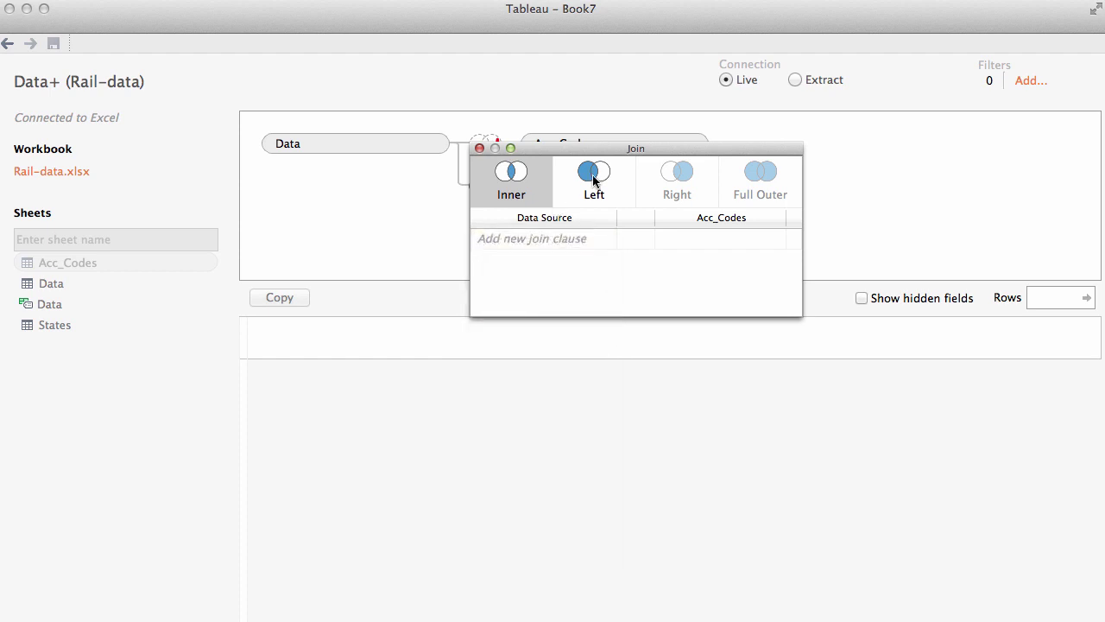
pyautogui.click(592, 183)
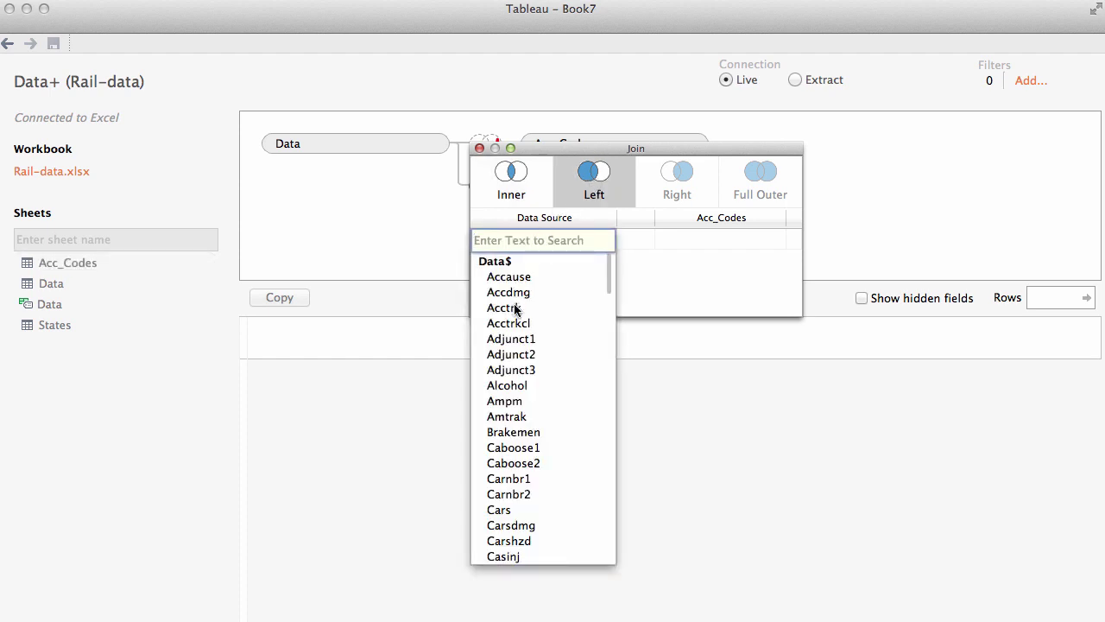
# Set the join clause to Accause = Code and close the join dialog
pyautogui.click(506, 278)
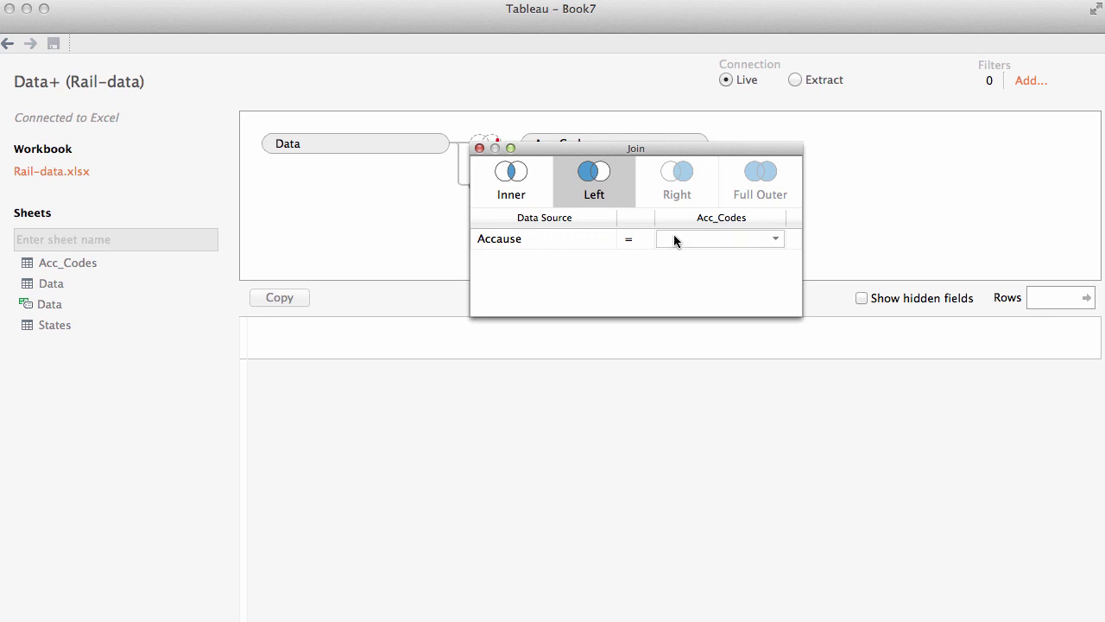
pyautogui.click(706, 239)
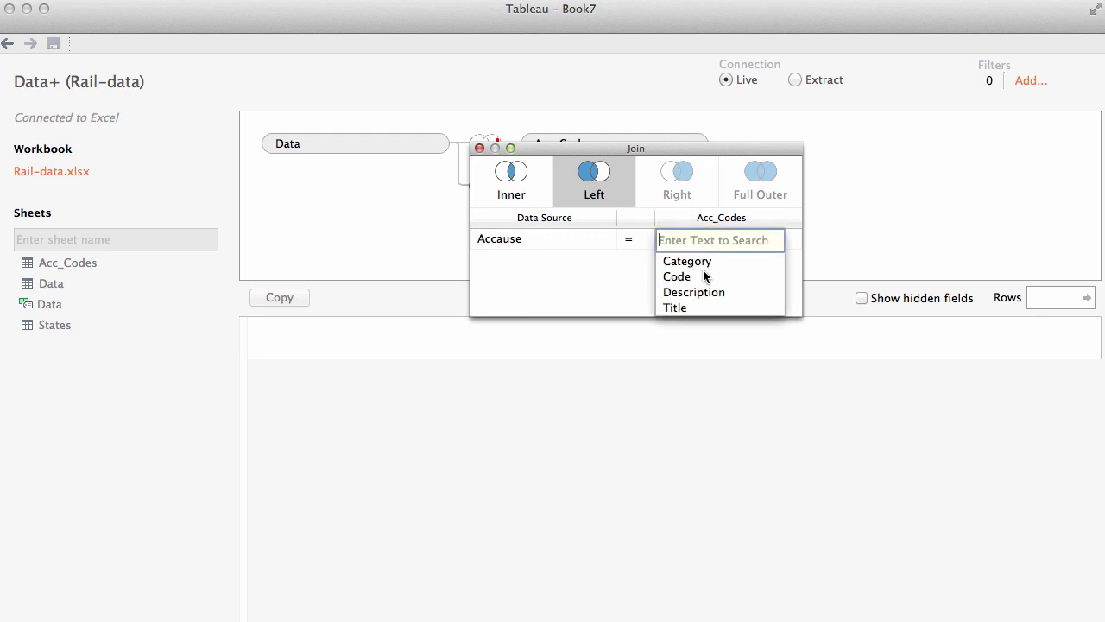
pyautogui.click(703, 278)
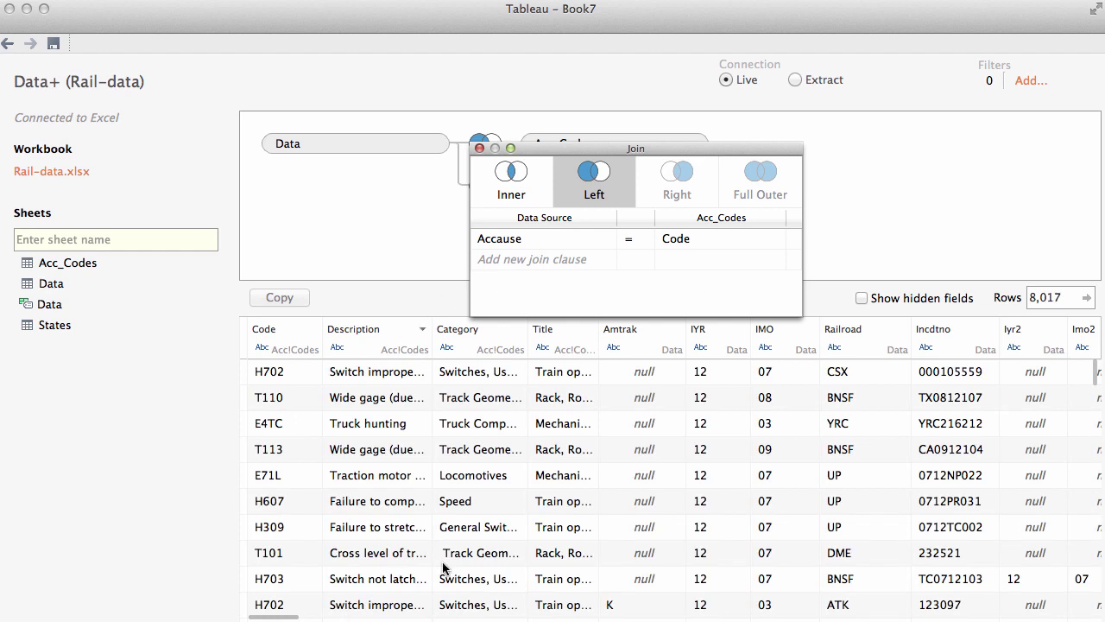
pyautogui.click(474, 557)
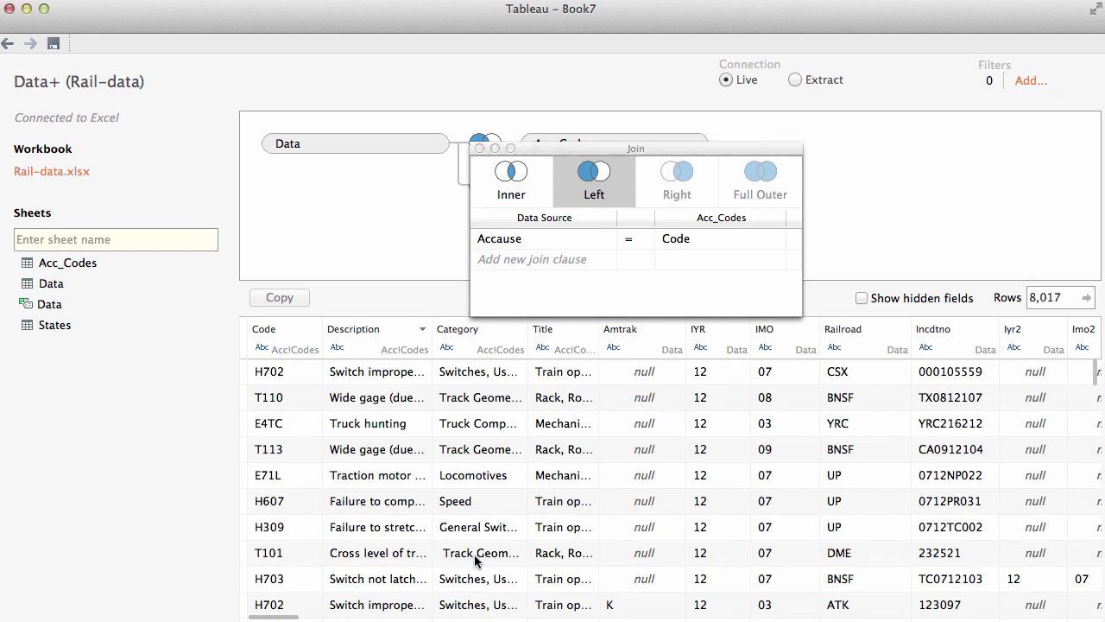
pyautogui.click(481, 149)
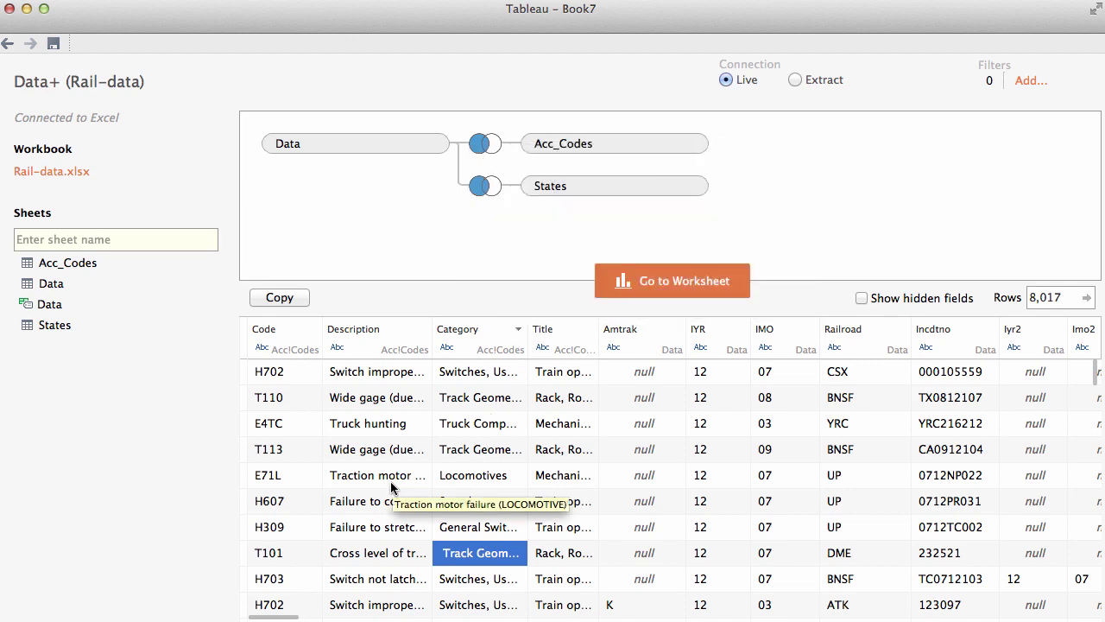
pyautogui.scroll(-4, 391, 481)
pyautogui.scroll(3, 390, 481)
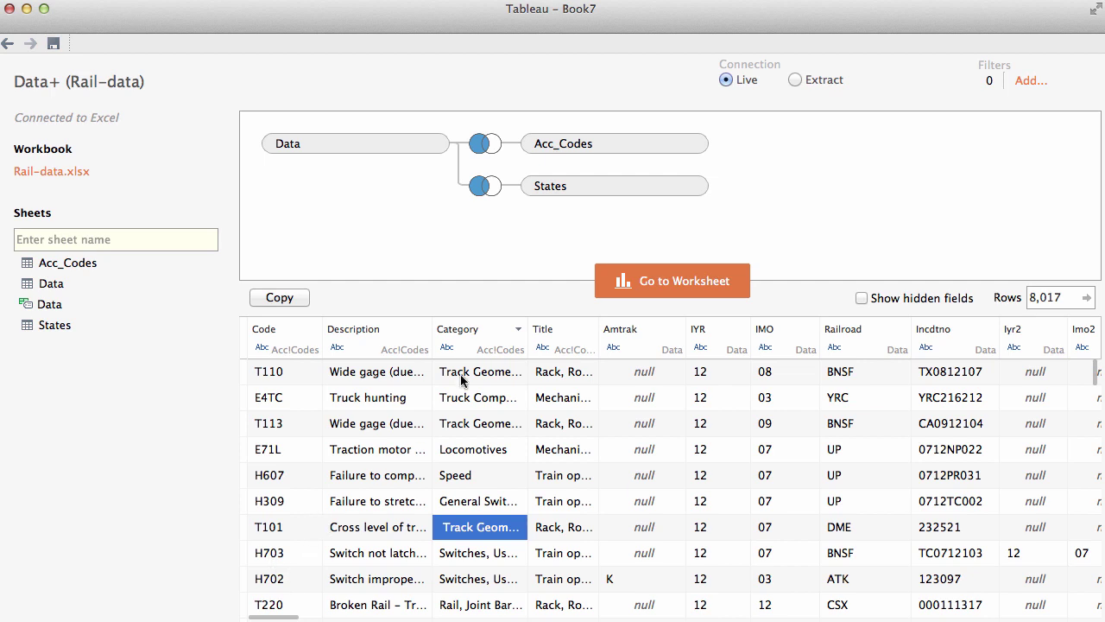
# Look at the Acc_Codes field-name settings and close them without changes
pyautogui.click(449, 257)
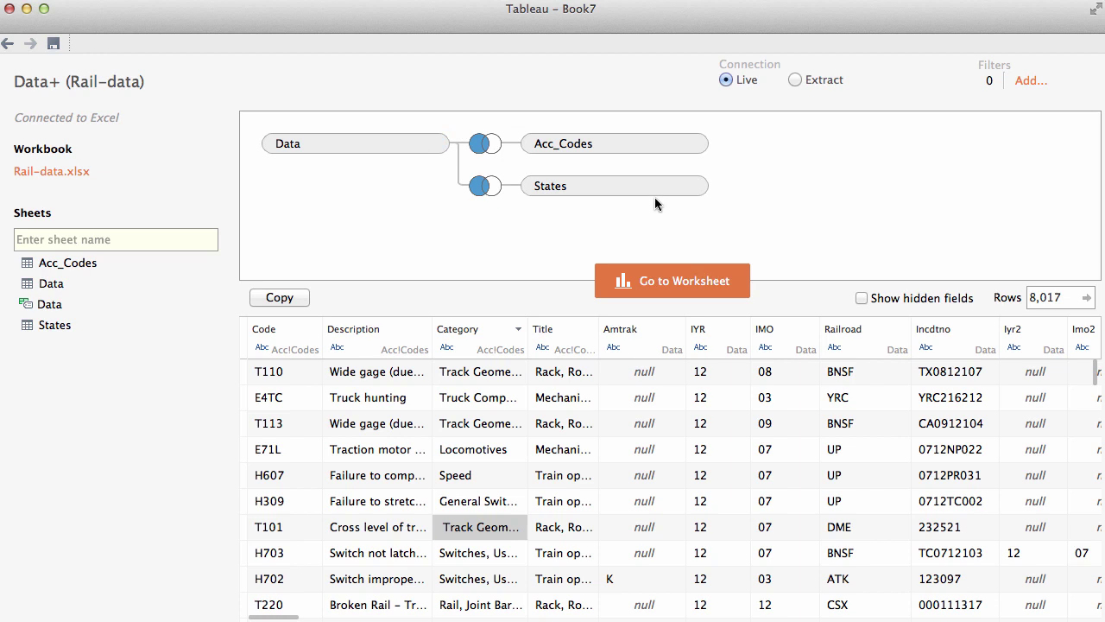
pyautogui.moveTo(688, 148)
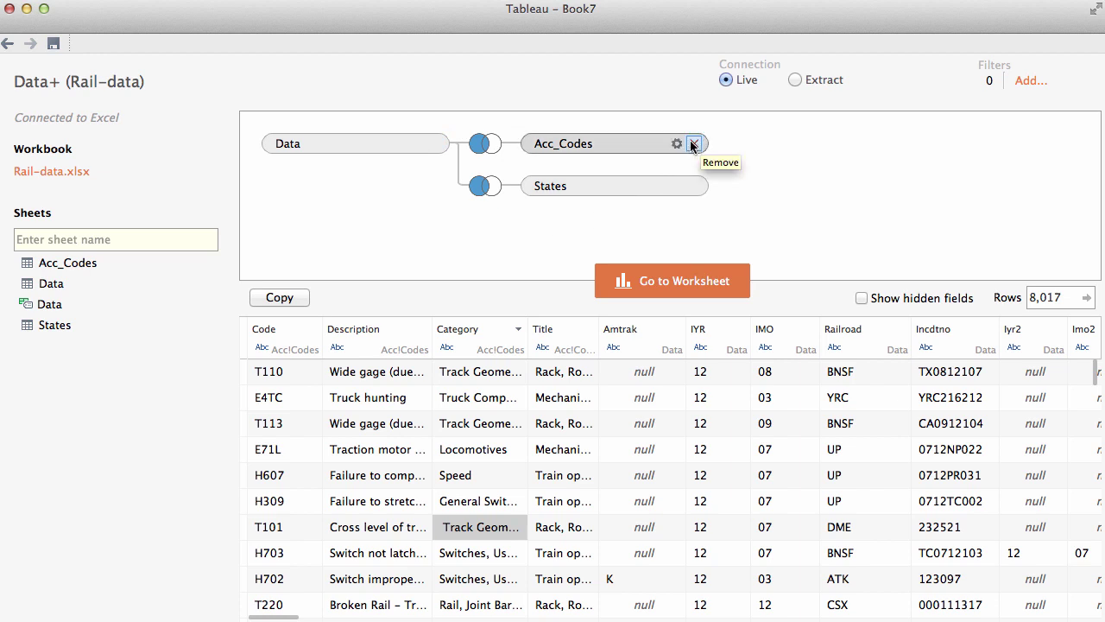
pyautogui.click(677, 145)
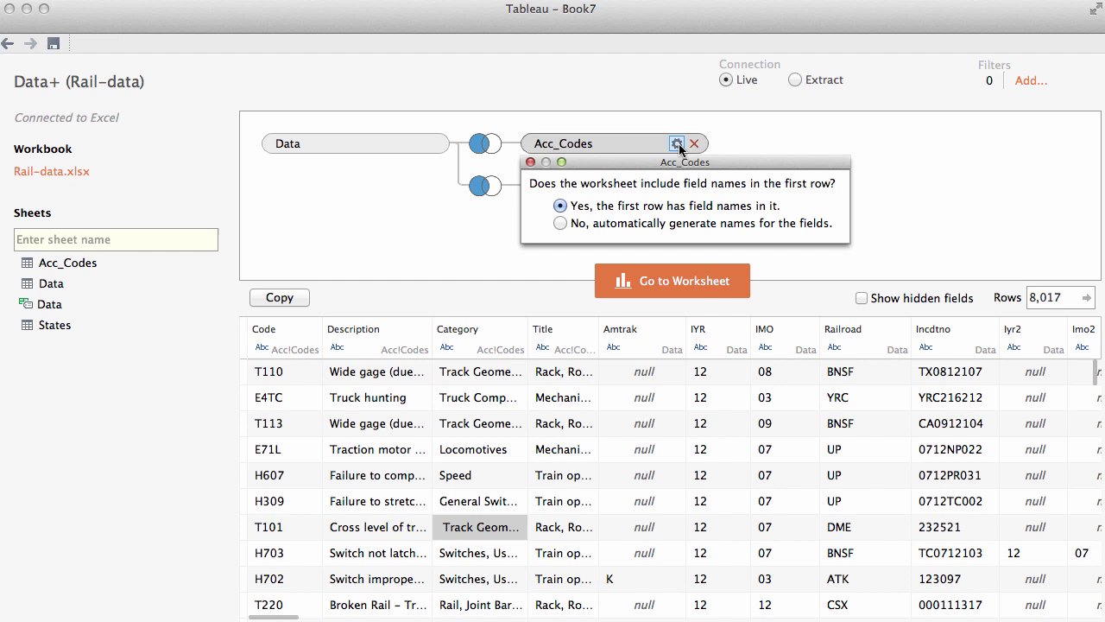
pyautogui.click(530, 163)
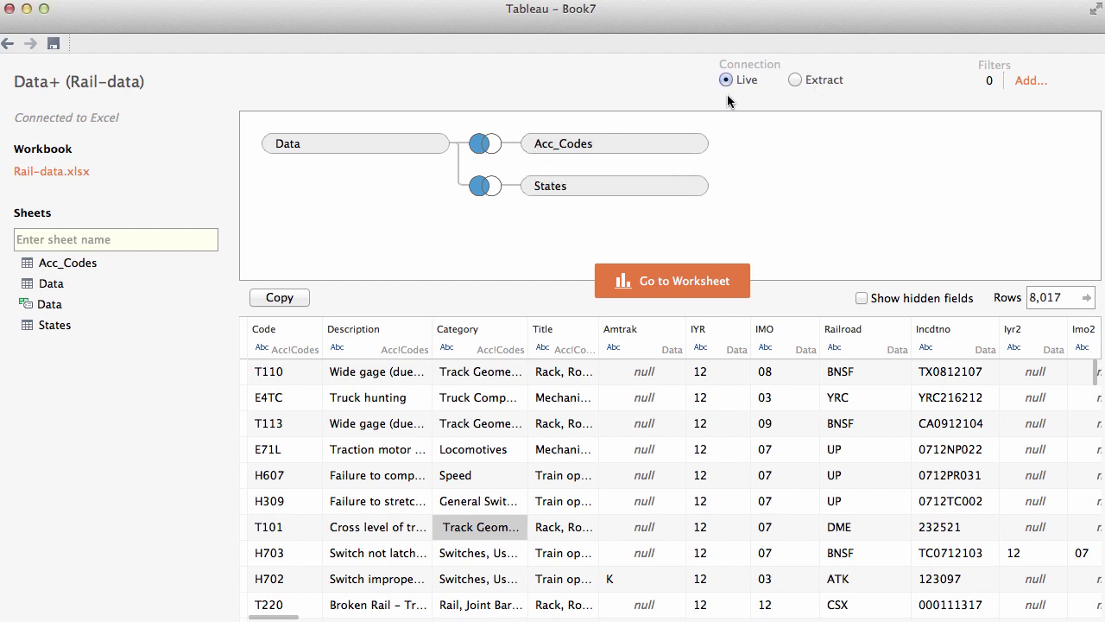
# Rename the Acc_Codes table to 'Accident Codes' and go to the Sheet 1 worksheet
pyautogui.doubleClick(617, 143)
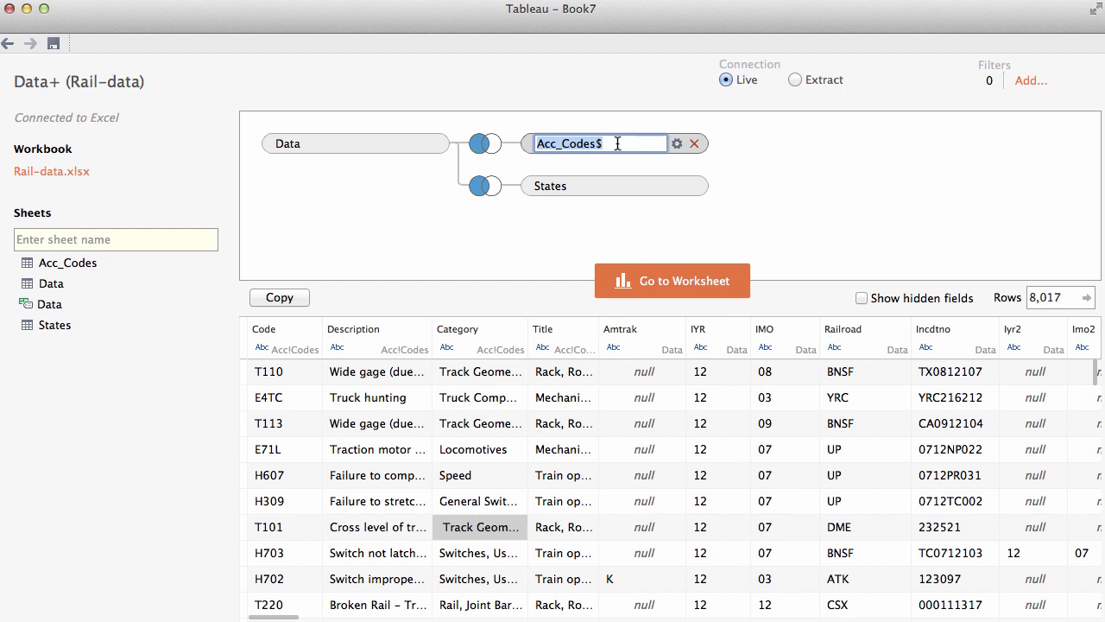
pyautogui.write('Accident')
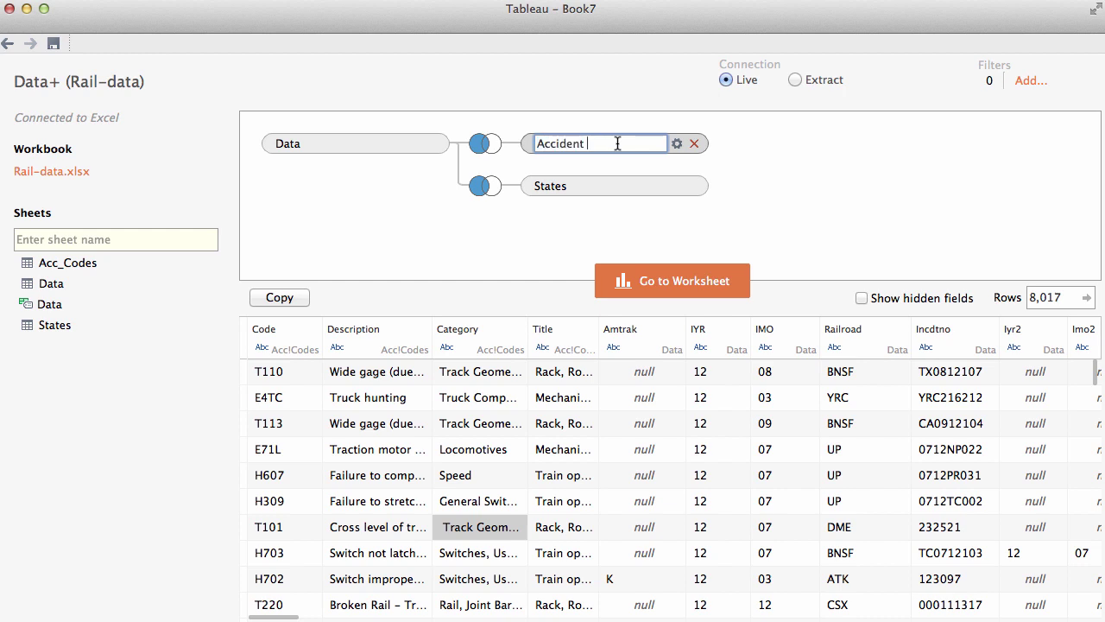
pyautogui.write(' Codes')
pyautogui.press('Return')
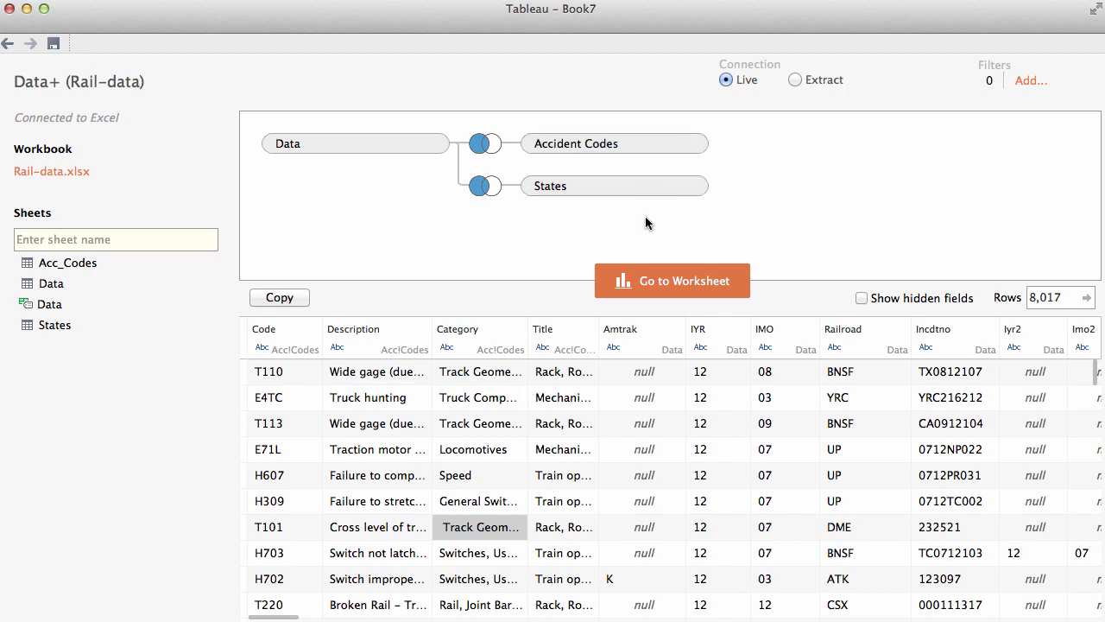
pyautogui.click(671, 279)
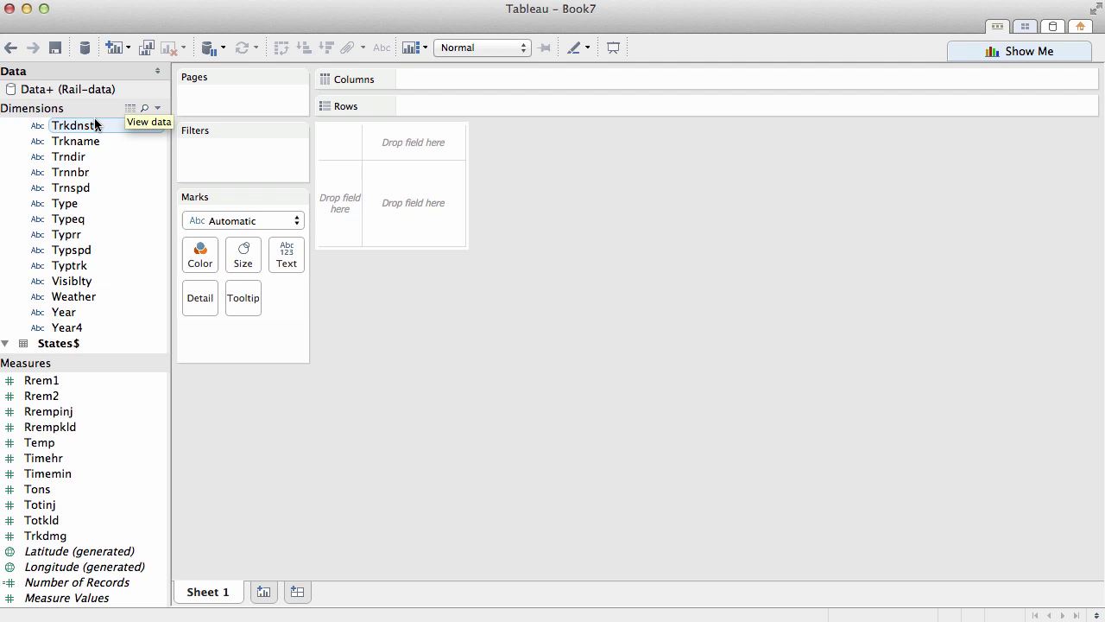
# Add SUM(Number of Records) to Rows to chart the 8,017 total records
pyautogui.scroll(10, 82, 153)
pyautogui.scroll(10, 82, 153)
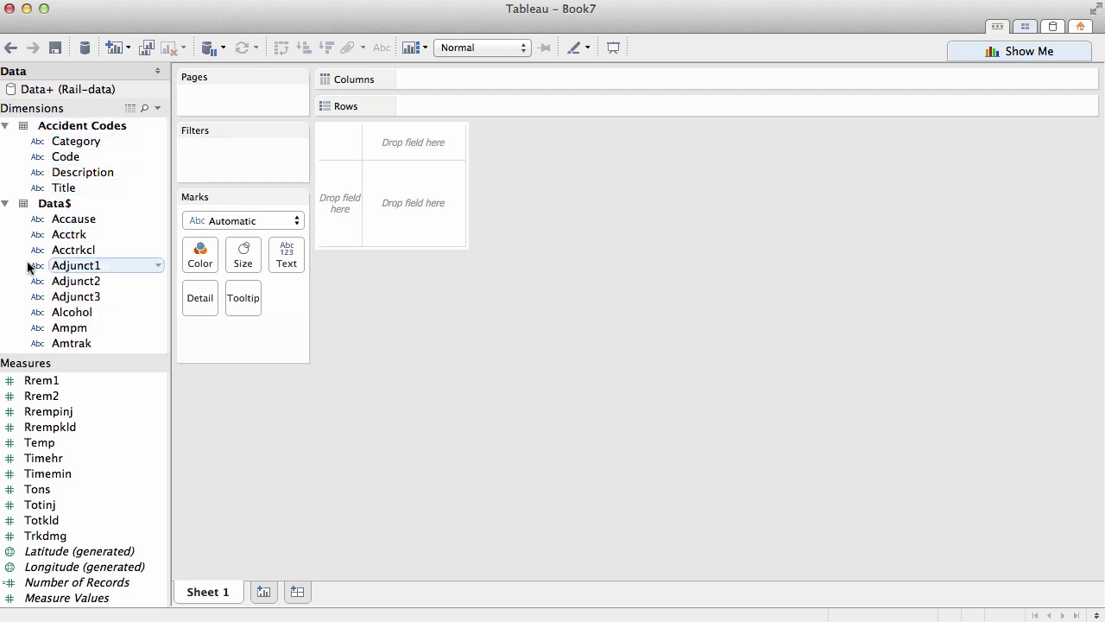
pyautogui.scroll(-10, 26, 267)
pyautogui.scroll(-15, 29, 267)
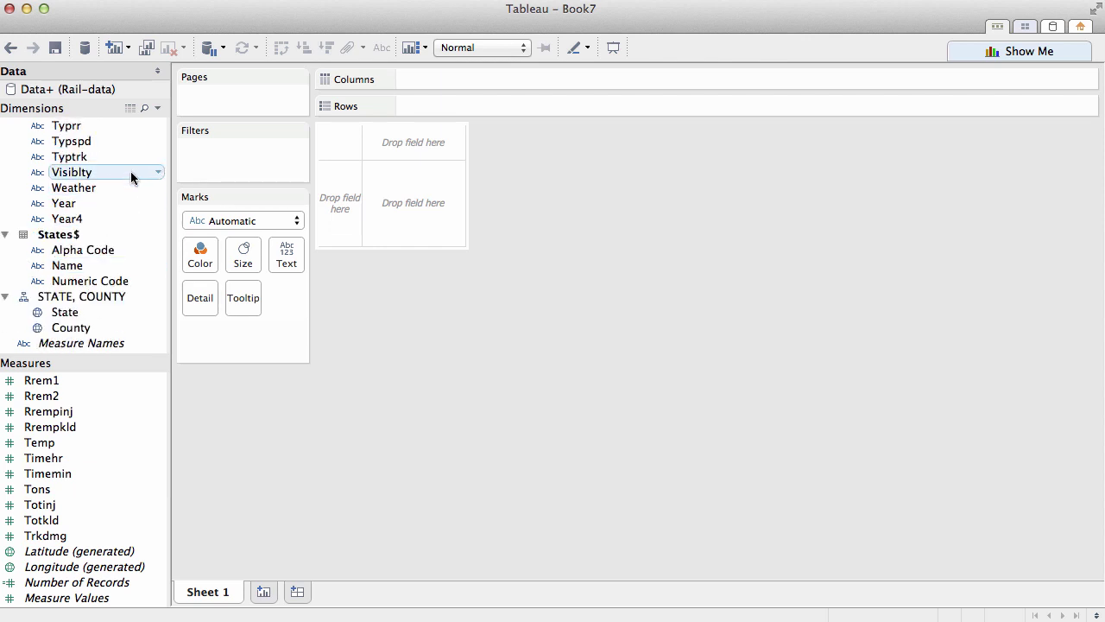
pyautogui.scroll(15, 131, 177)
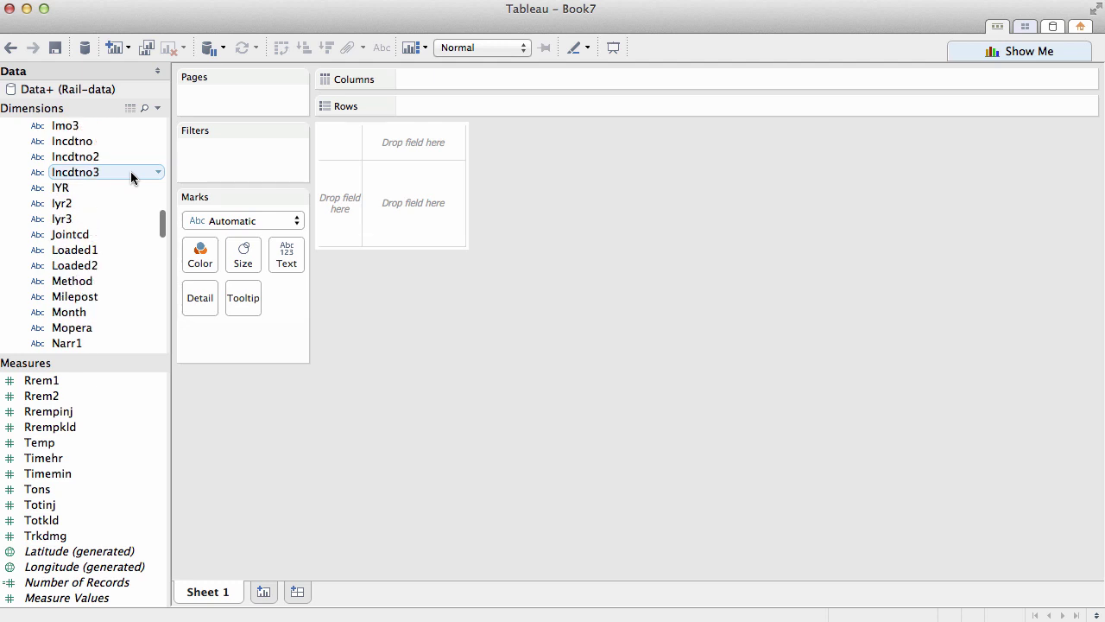
pyautogui.scroll(-10, 131, 177)
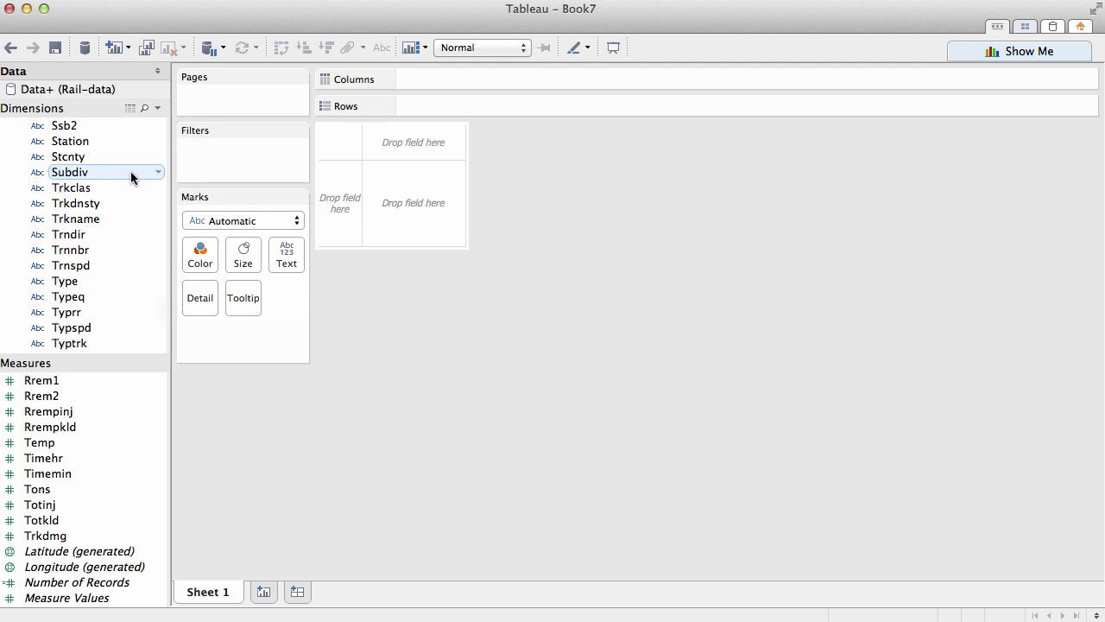
pyautogui.doubleClick(67, 584)
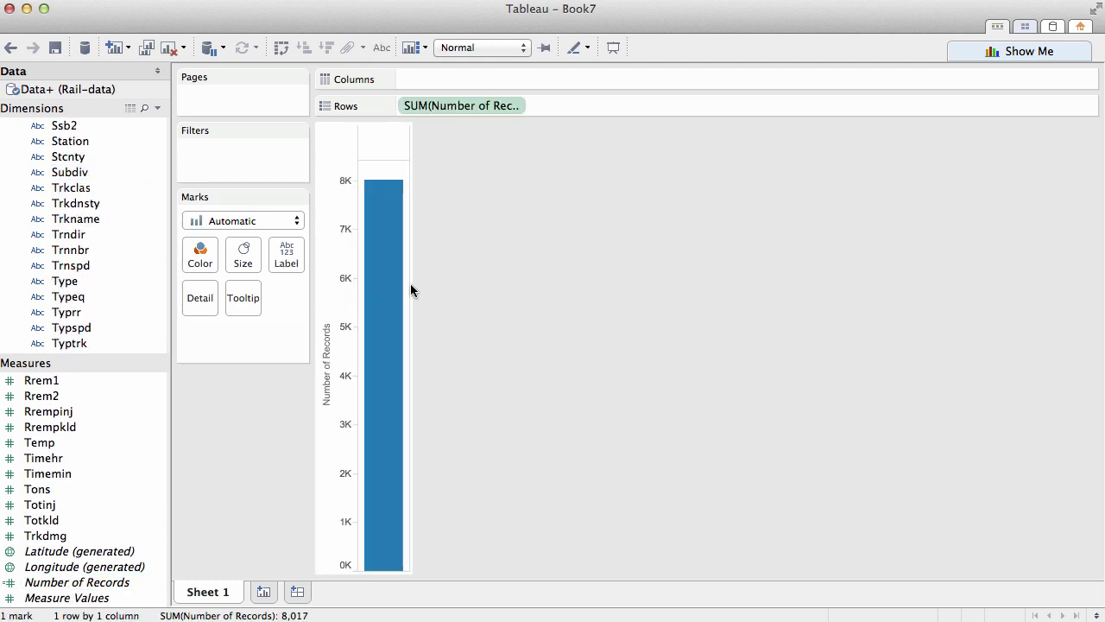
pyautogui.scroll(-5, 135, 305)
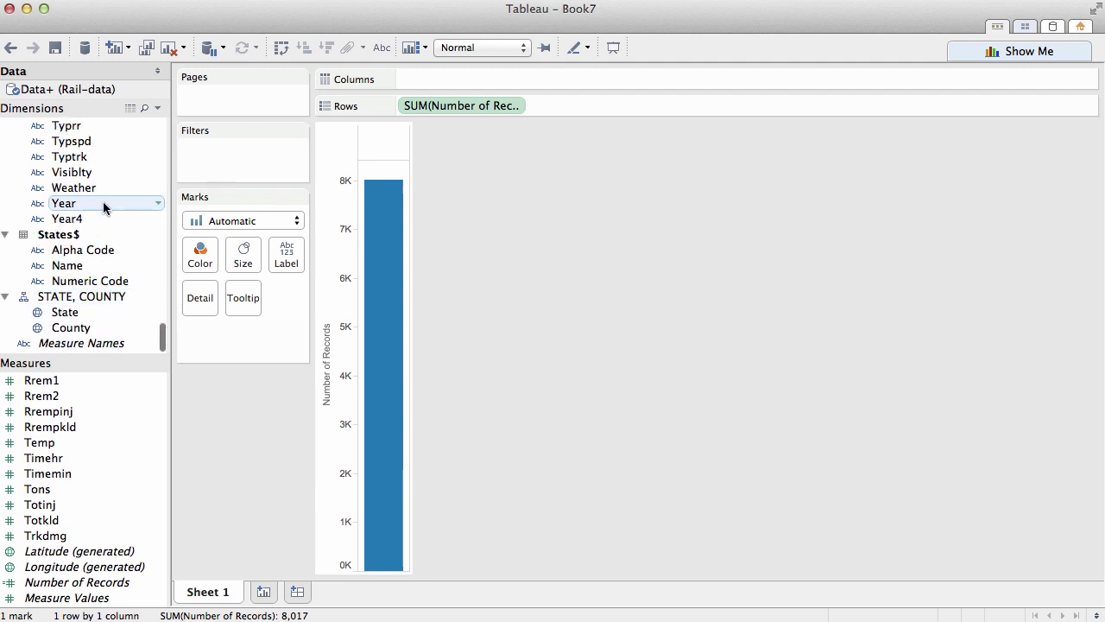
# Put Year and then Month on Columns for monthly record counts across years 11–14
pyautogui.moveTo(103, 203); pyautogui.dragTo(441, 86)
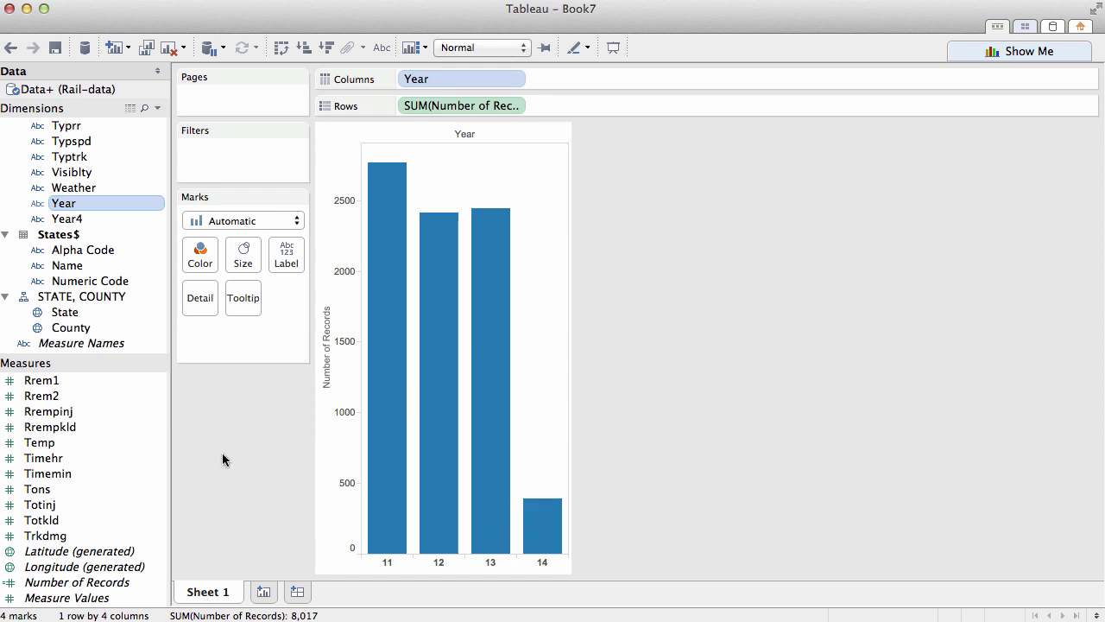
pyautogui.scroll(15, 165, 215)
pyautogui.scroll(5, 90, 213)
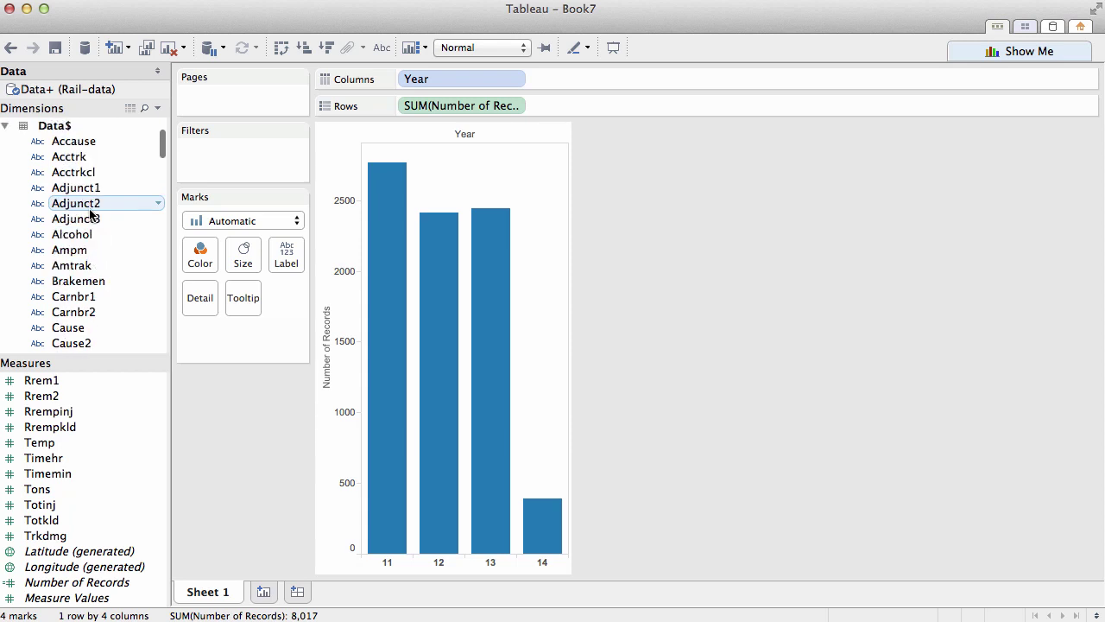
pyautogui.scroll(-15, 90, 213)
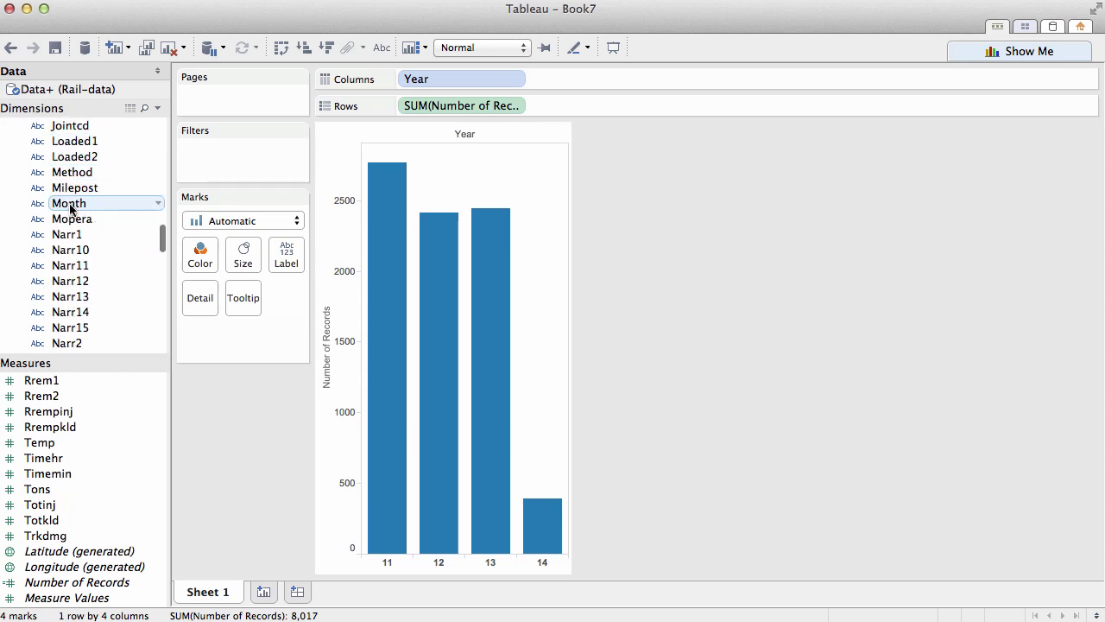
pyautogui.moveTo(73, 206); pyautogui.dragTo(565, 78)
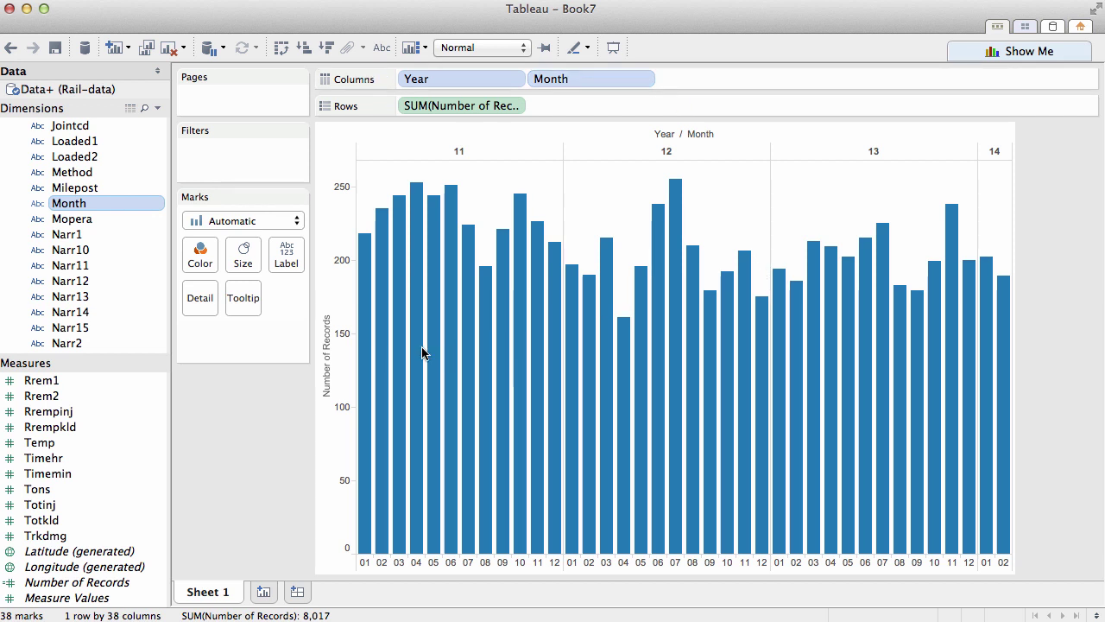
pyautogui.scroll(15, 103, 224)
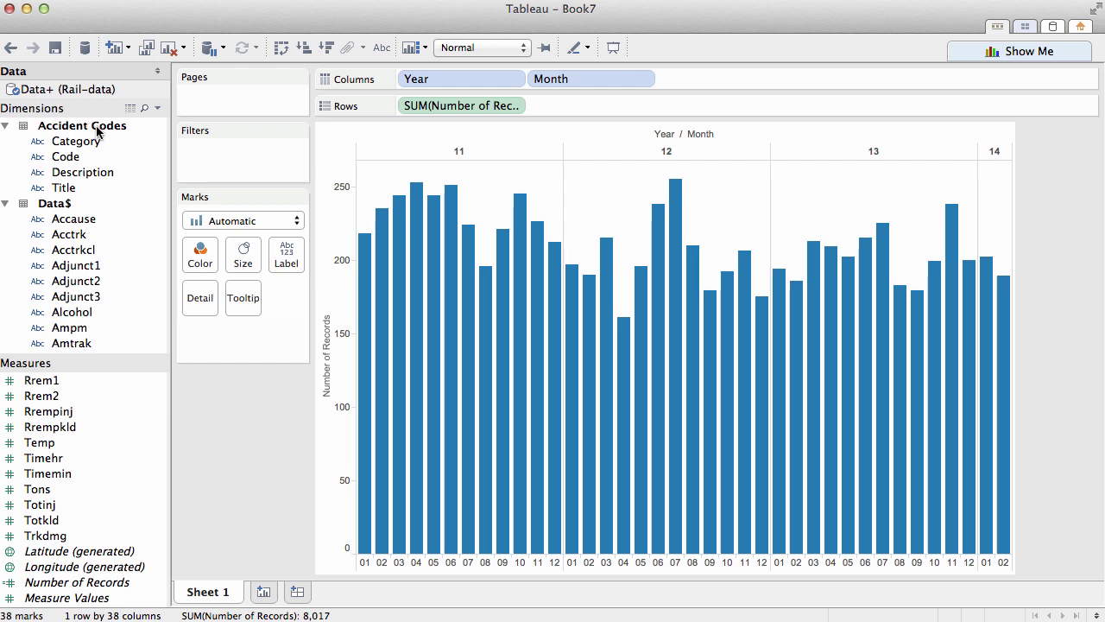
# Colour the bars by accident Title, highlighting each legend category in turn, then clearing the highlight
pyautogui.moveTo(58, 192); pyautogui.dragTo(201, 256)
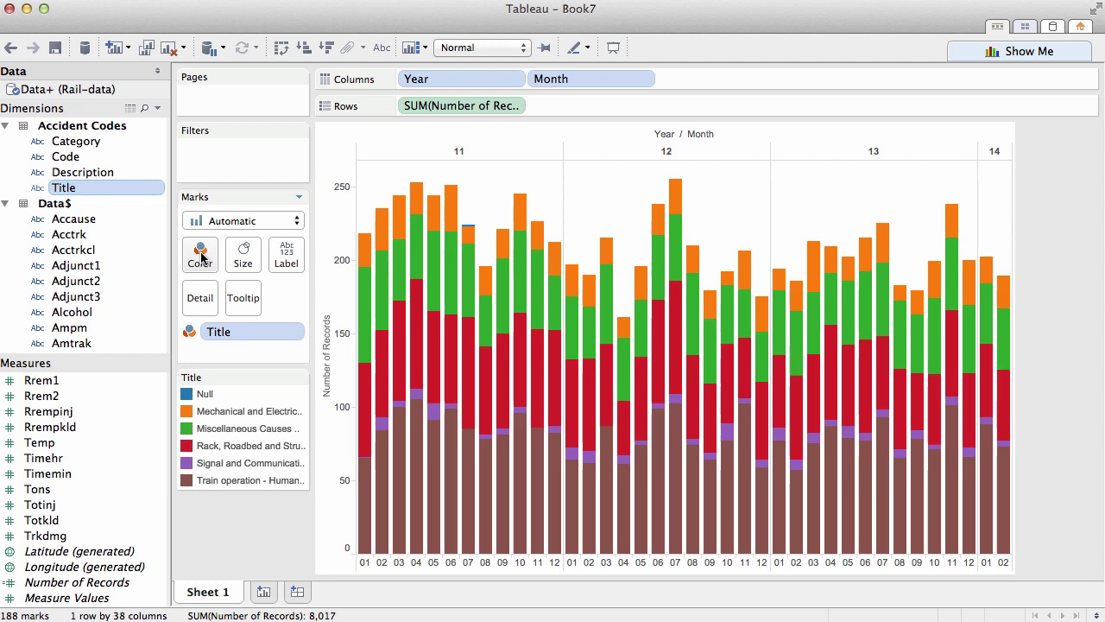
pyautogui.click(239, 468)
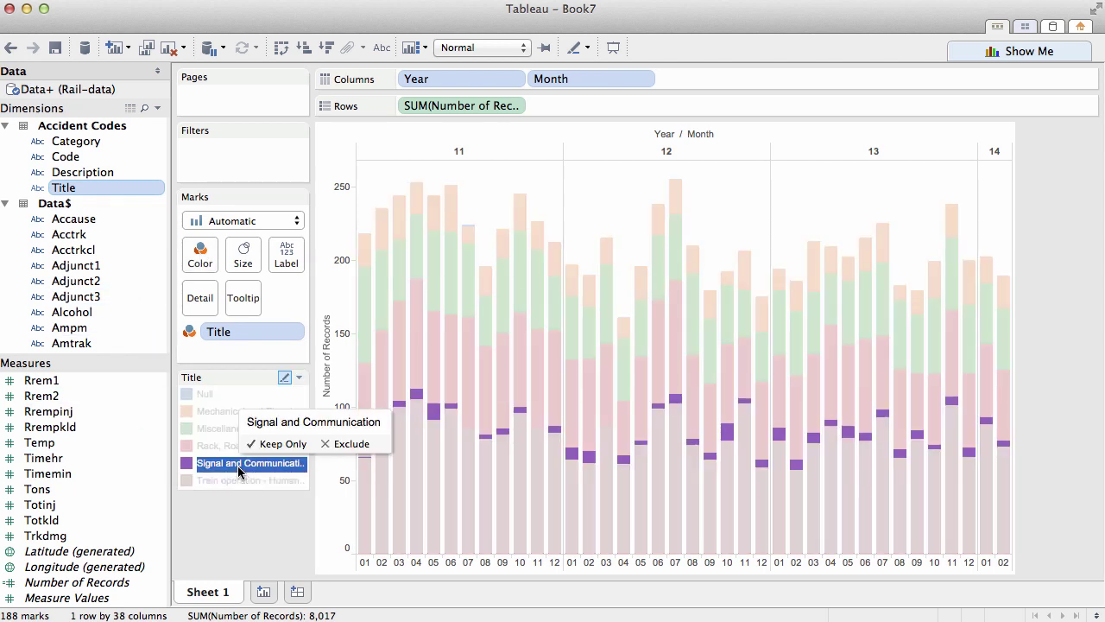
pyautogui.click(207, 445)
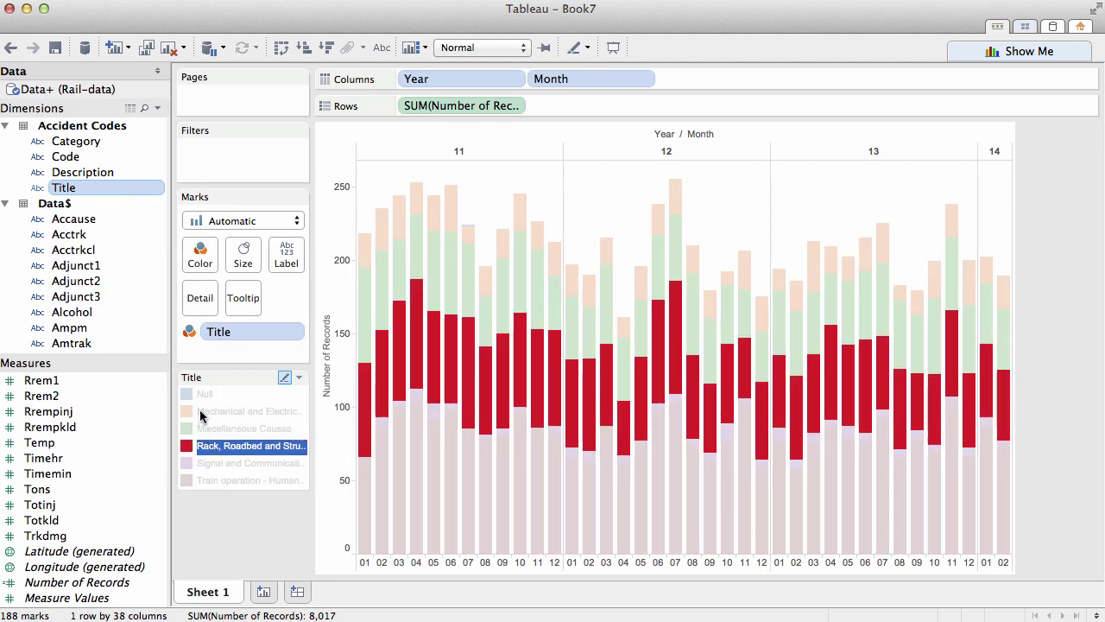
pyautogui.click(208, 414)
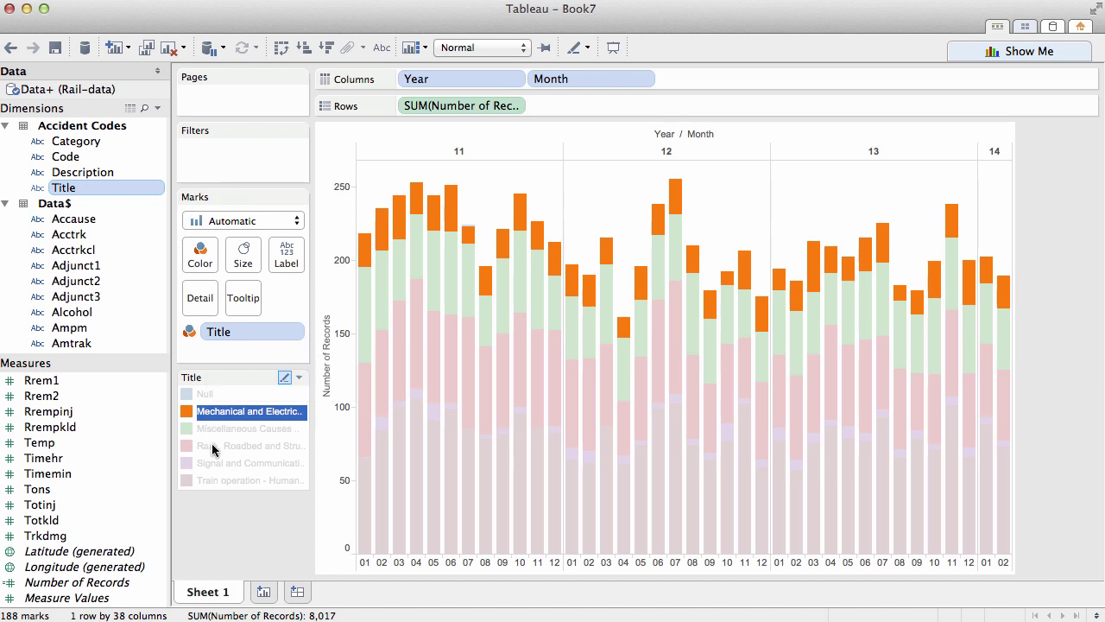
pyautogui.click(216, 480)
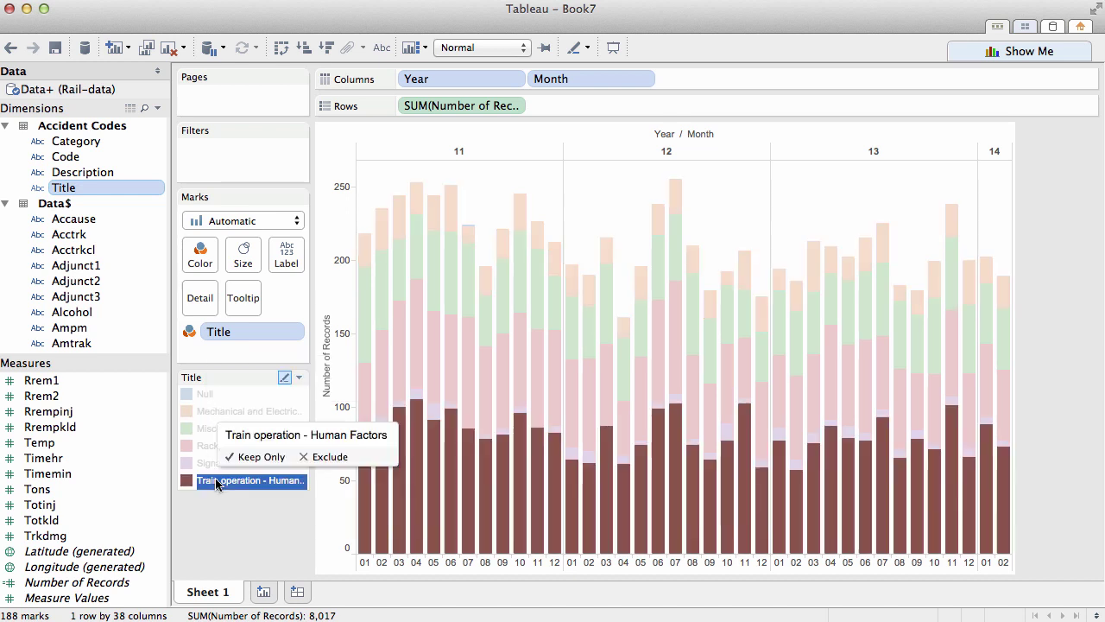
pyautogui.click(238, 528)
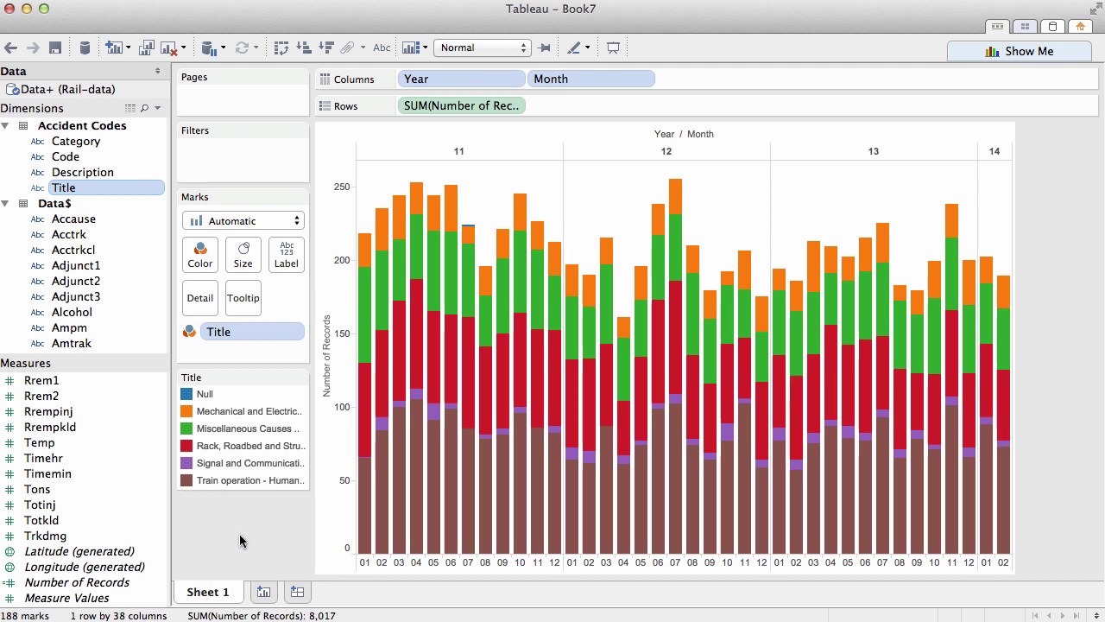
# Return to the Rail-data source page via Edit Data Source
pyautogui.moveTo(417, 489)
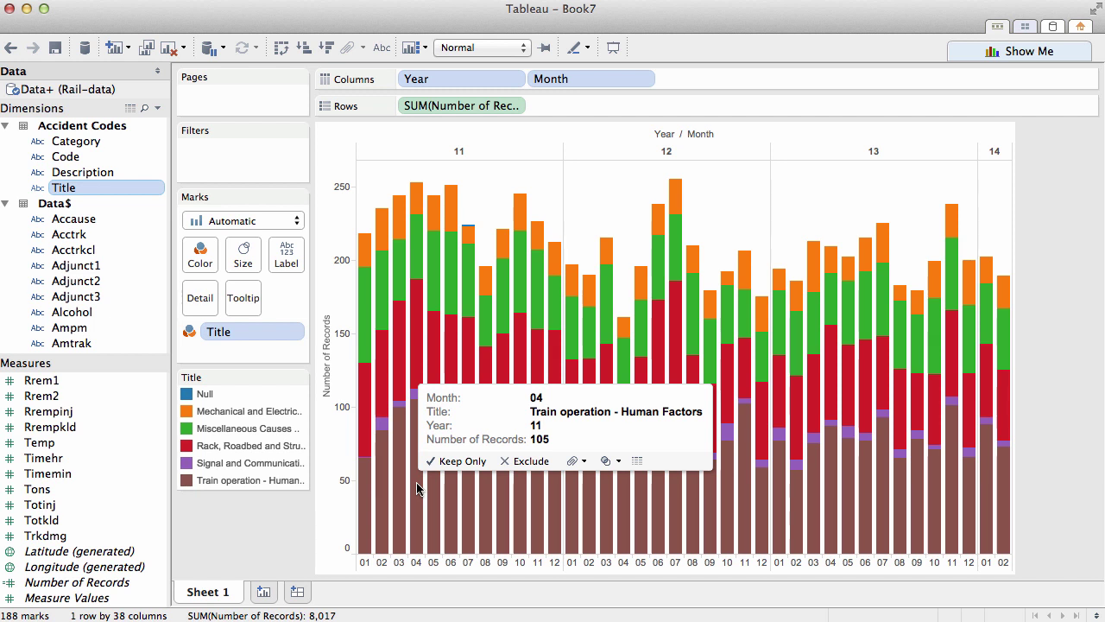
pyautogui.rightClick(38, 92)
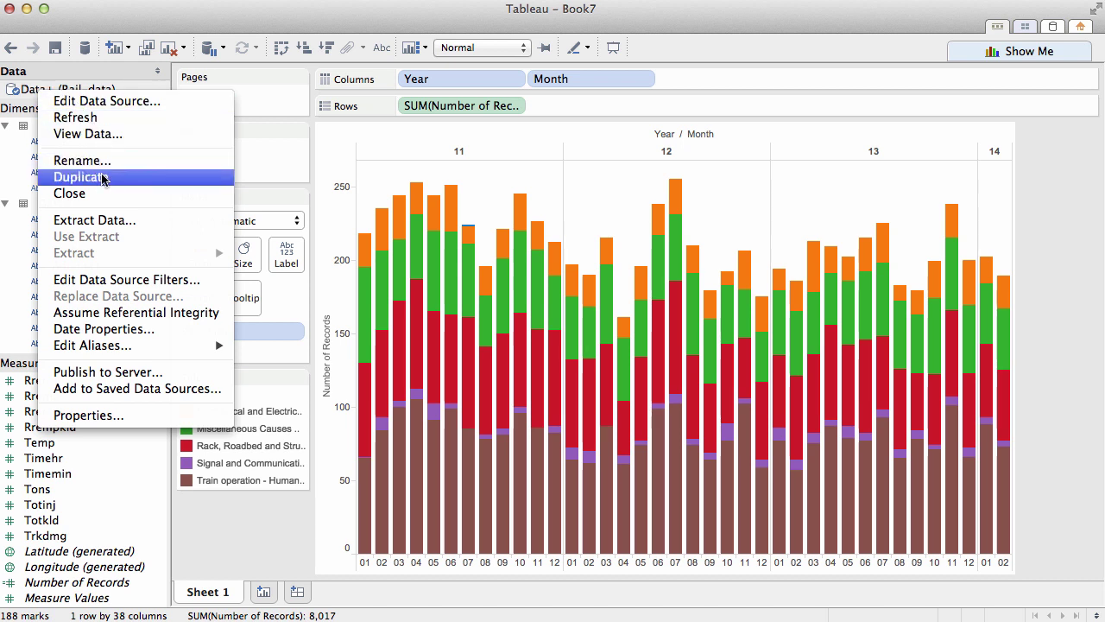
pyautogui.click(101, 104)
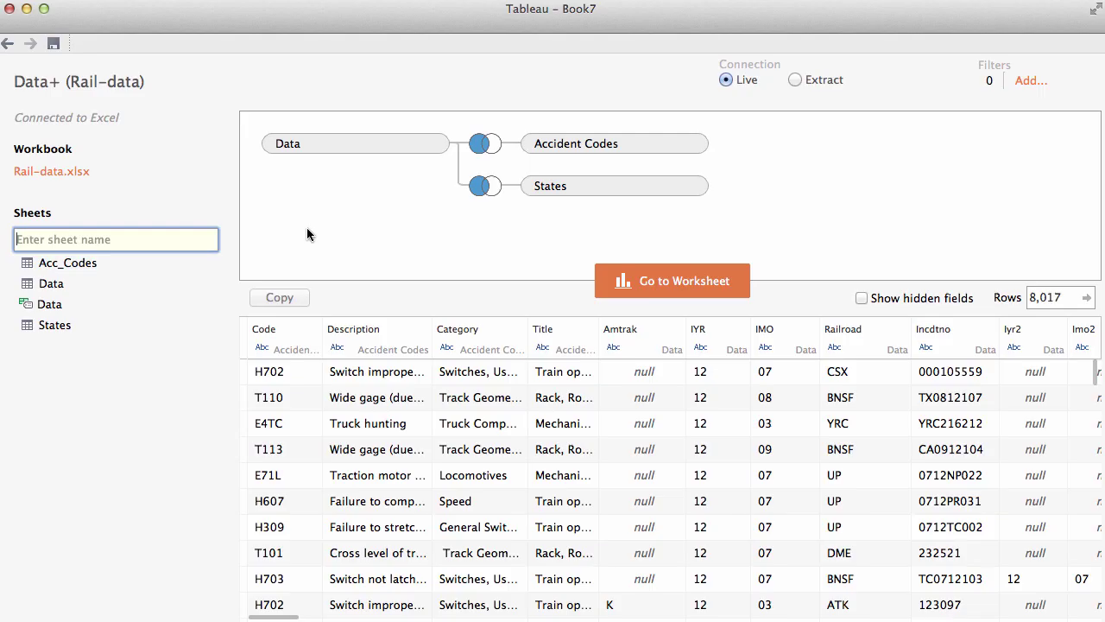